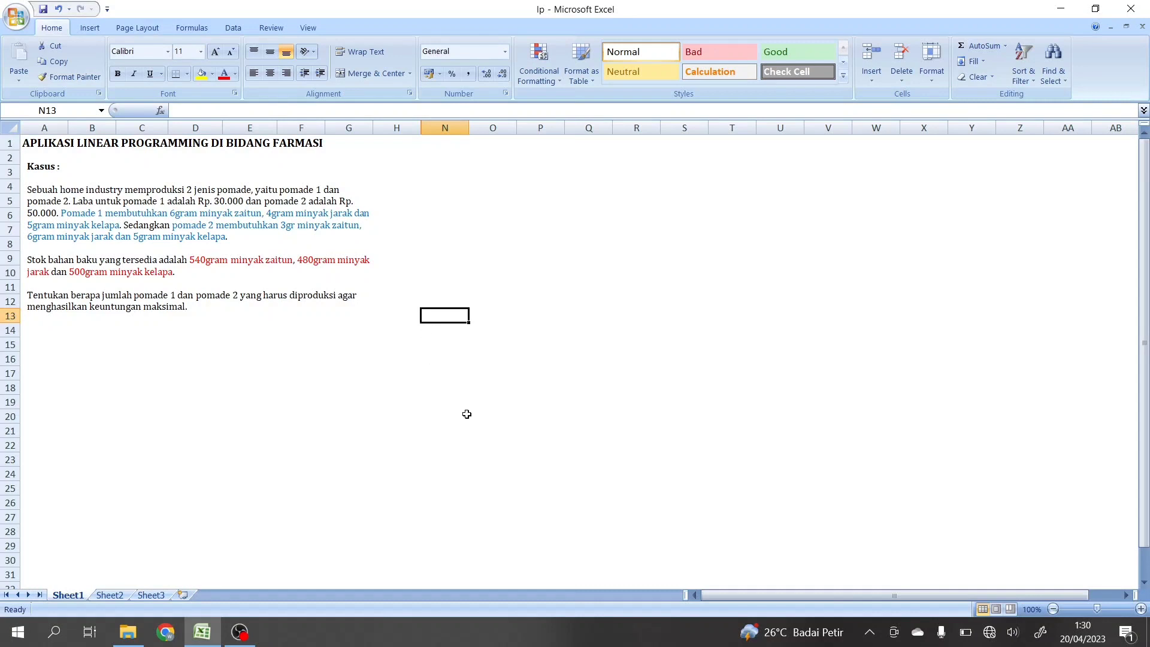
# - Make the answer text in the text box below the case description readable by setting its font colour to black
pyautogui.moveTo(22, 316); pyautogui.dragTo(226, 465)
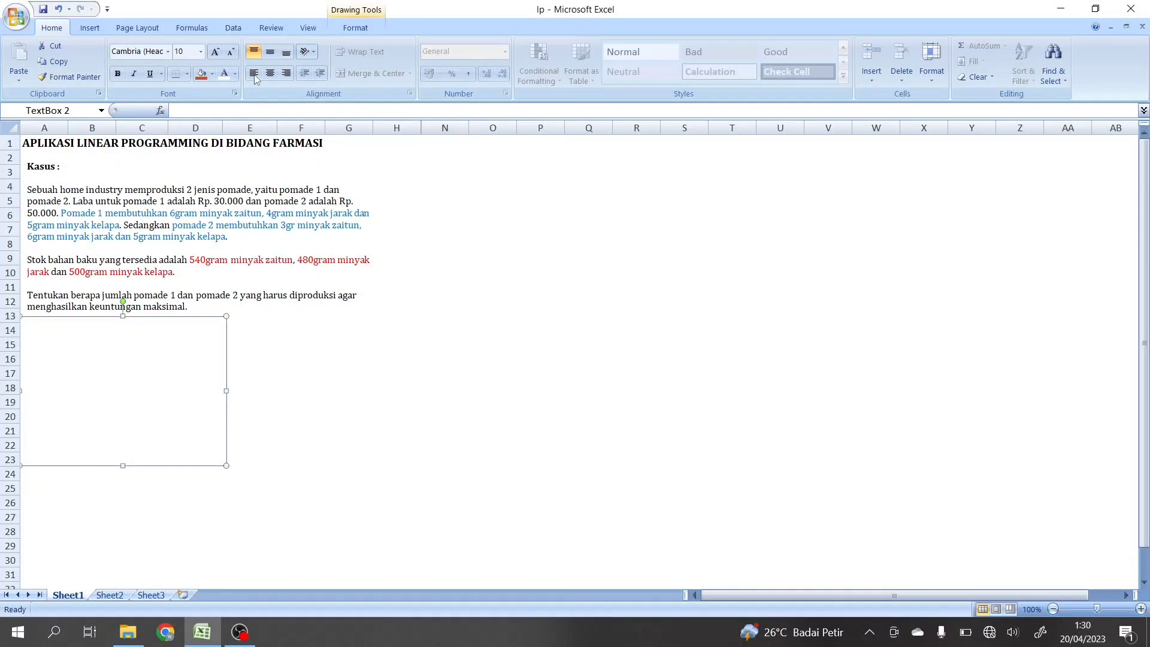
pyautogui.click(235, 74)
pyautogui.hotkey('ctrl', 'v')
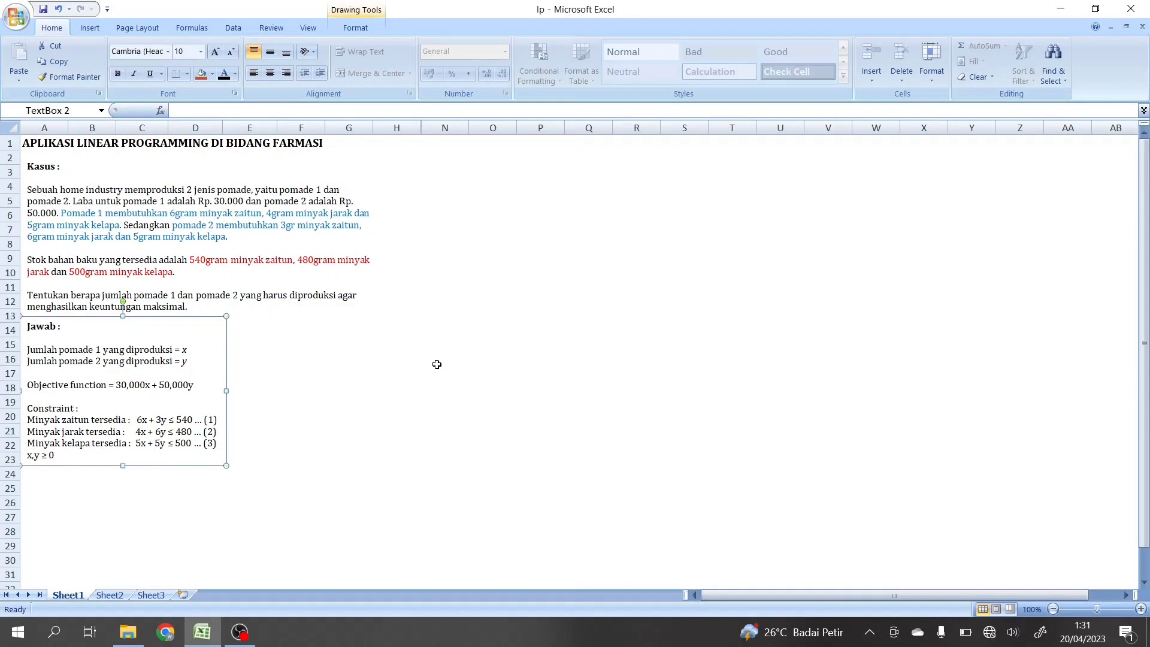
# - Unhide the columns between H and N to bring back the linear programming table
pyautogui.moveTo(443, 128); pyautogui.dragTo(396, 128)
pyautogui.rightClick(396, 128)
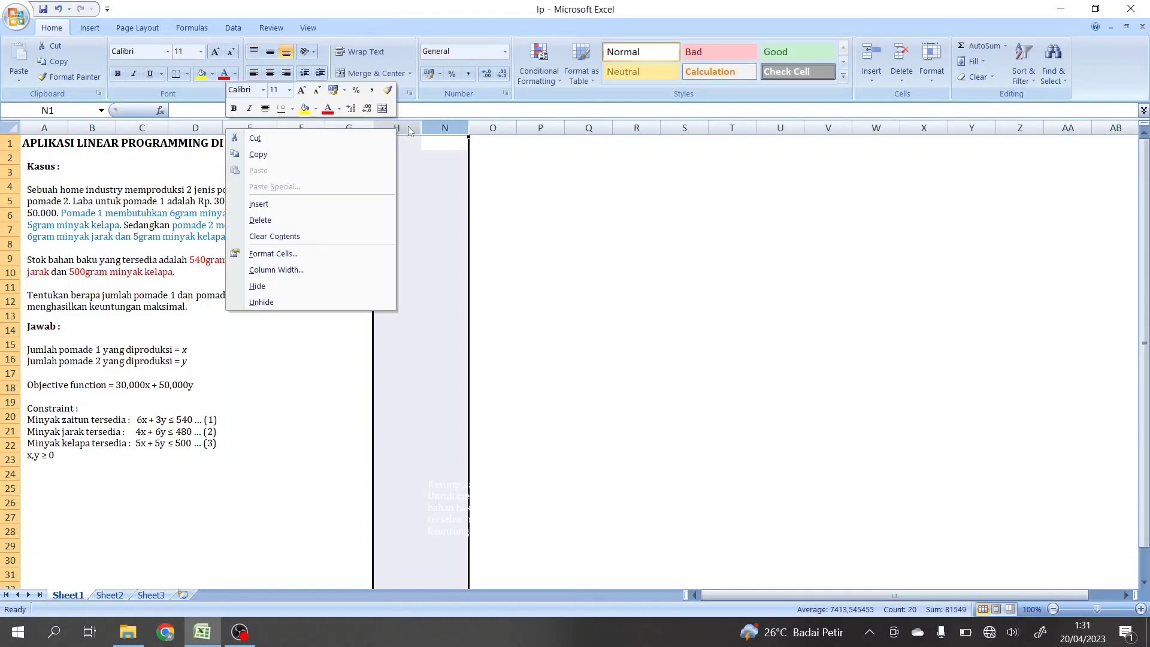
pyautogui.click(292, 302)
pyautogui.click(713, 358)
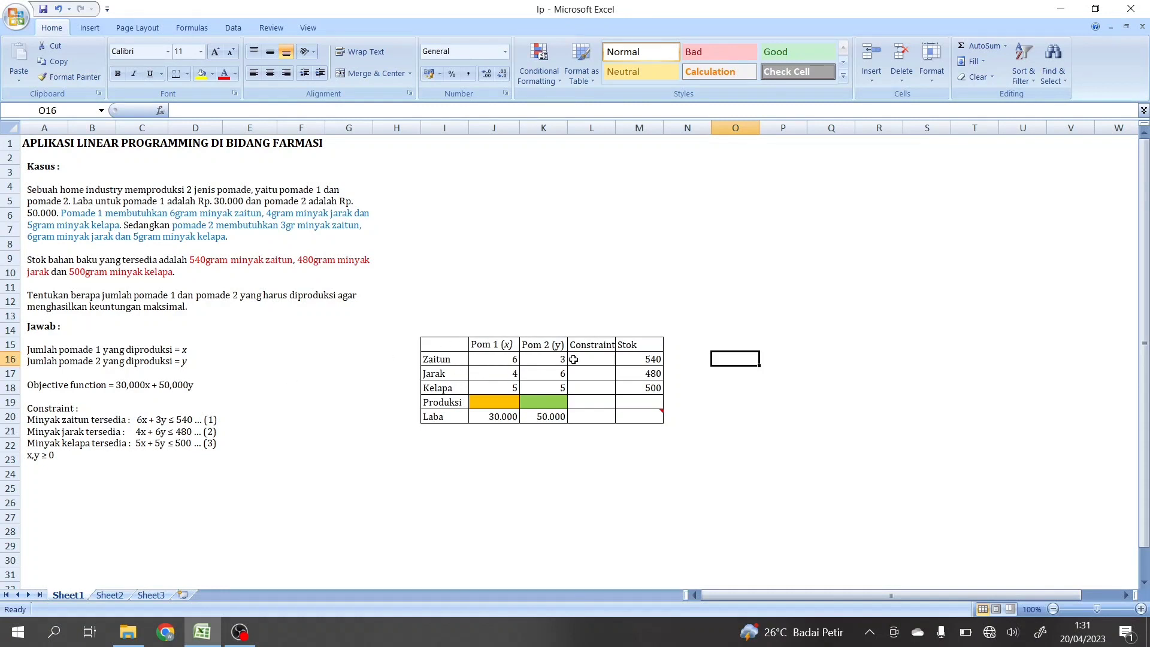
pyautogui.click(504, 400)
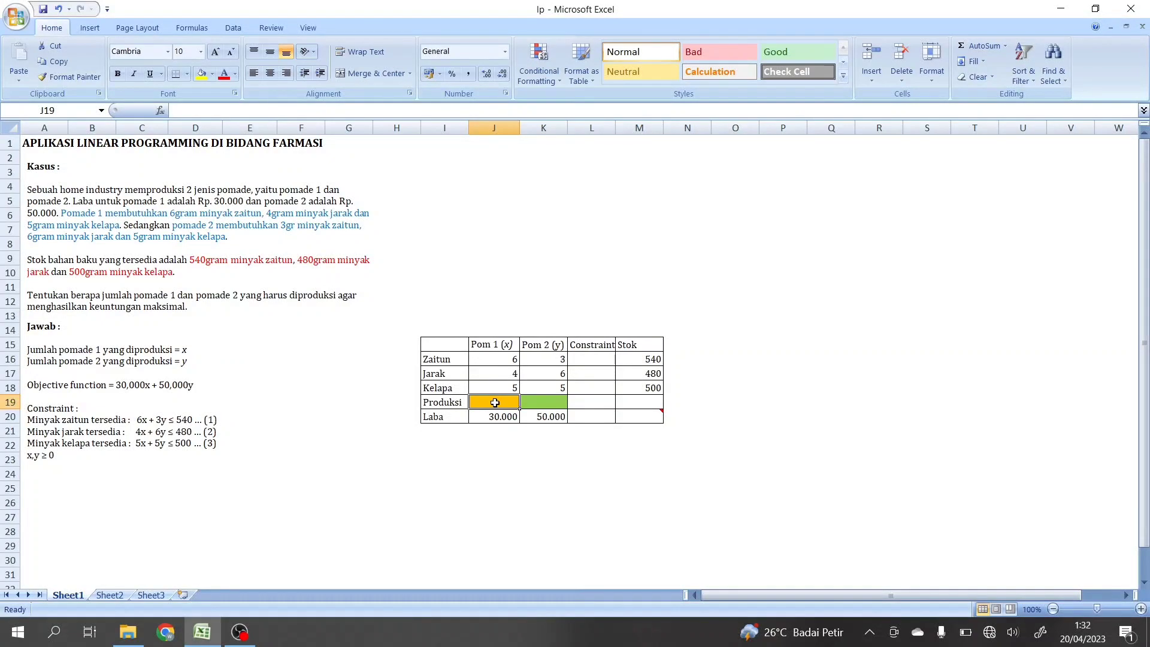
pyautogui.click(548, 403)
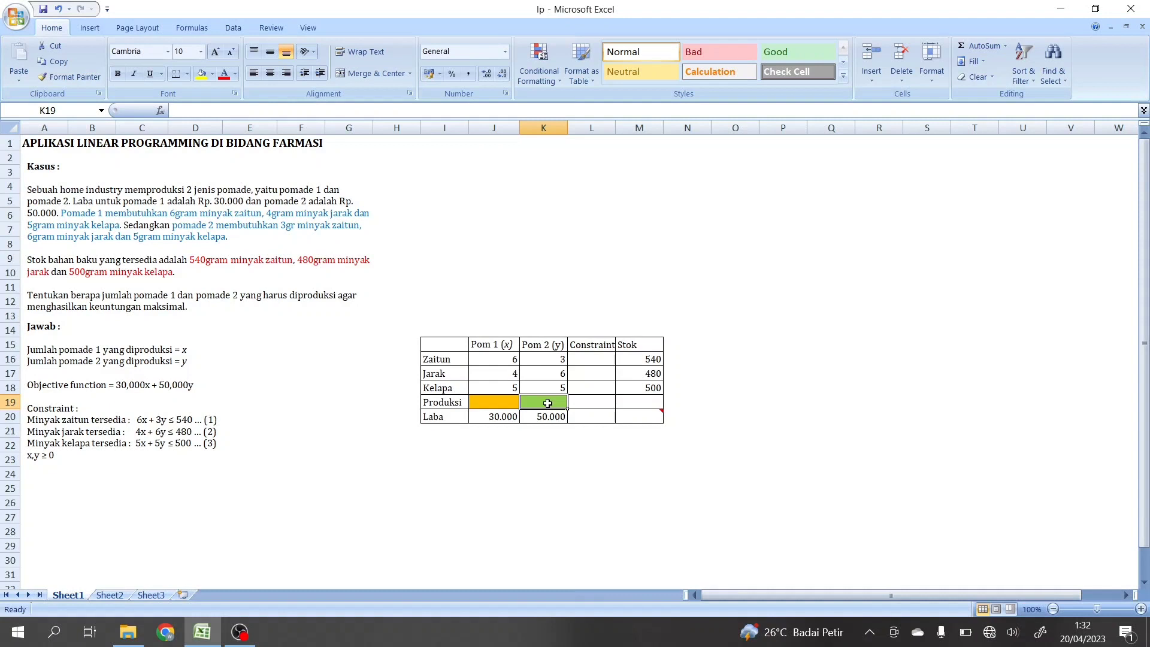
# - Enter the objective function formula =(J20*J19)+(K20*K19) in cell M20 of the Laba row
pyautogui.moveTo(636, 419)
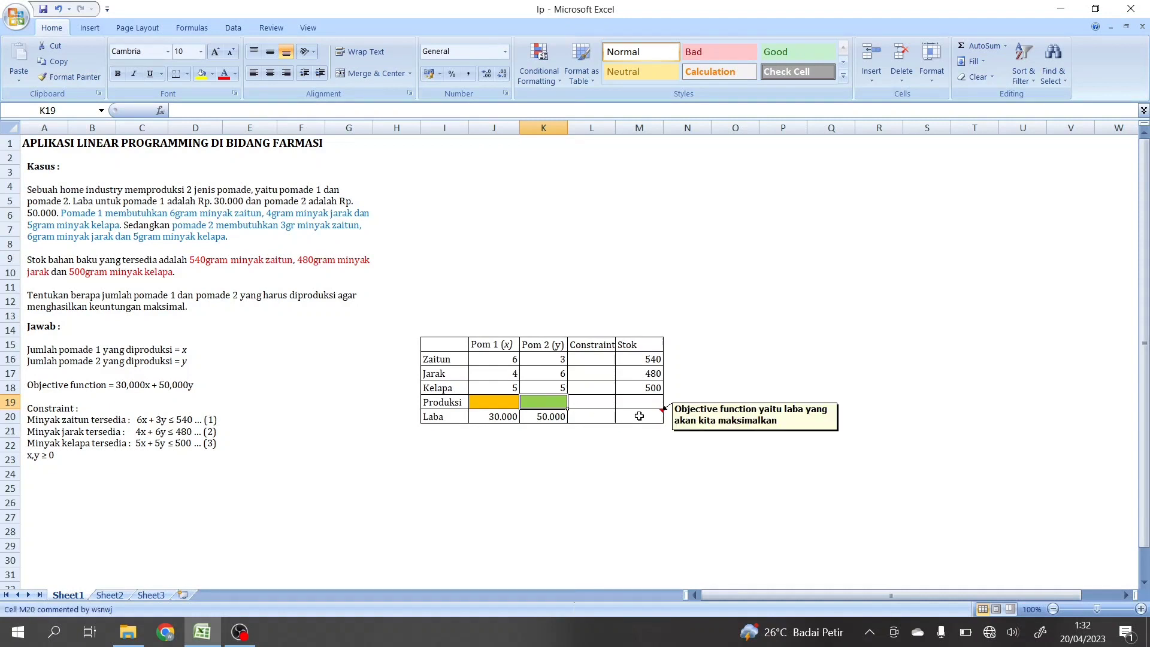
pyautogui.click(633, 419)
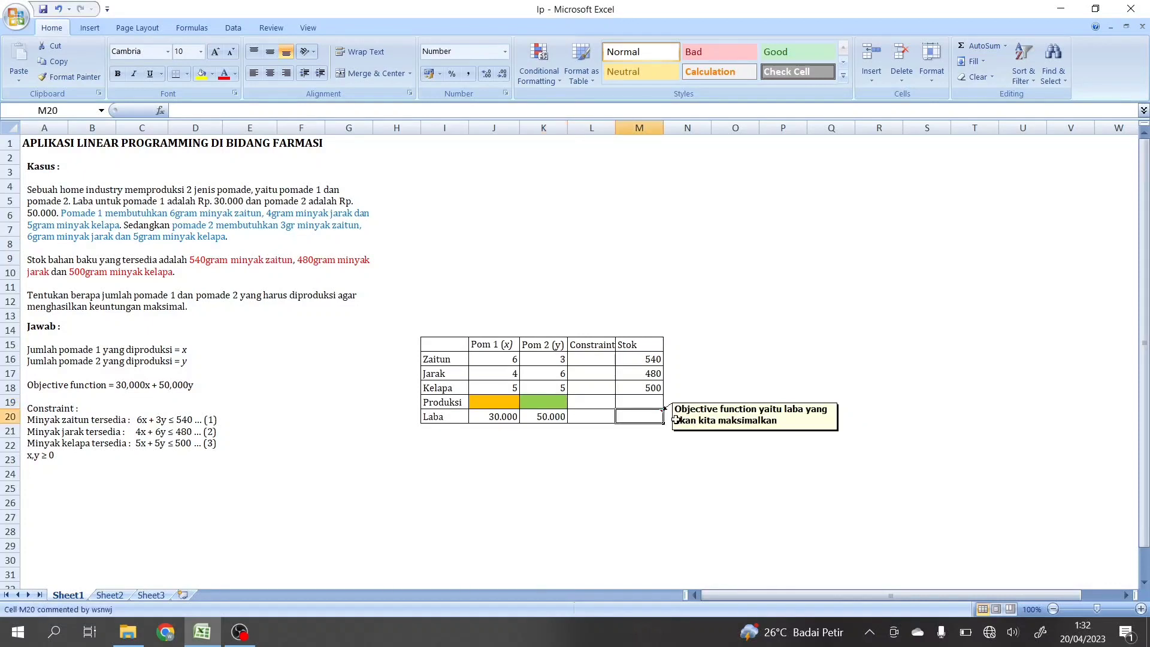
pyautogui.moveTo(636, 419)
pyautogui.write('=(')
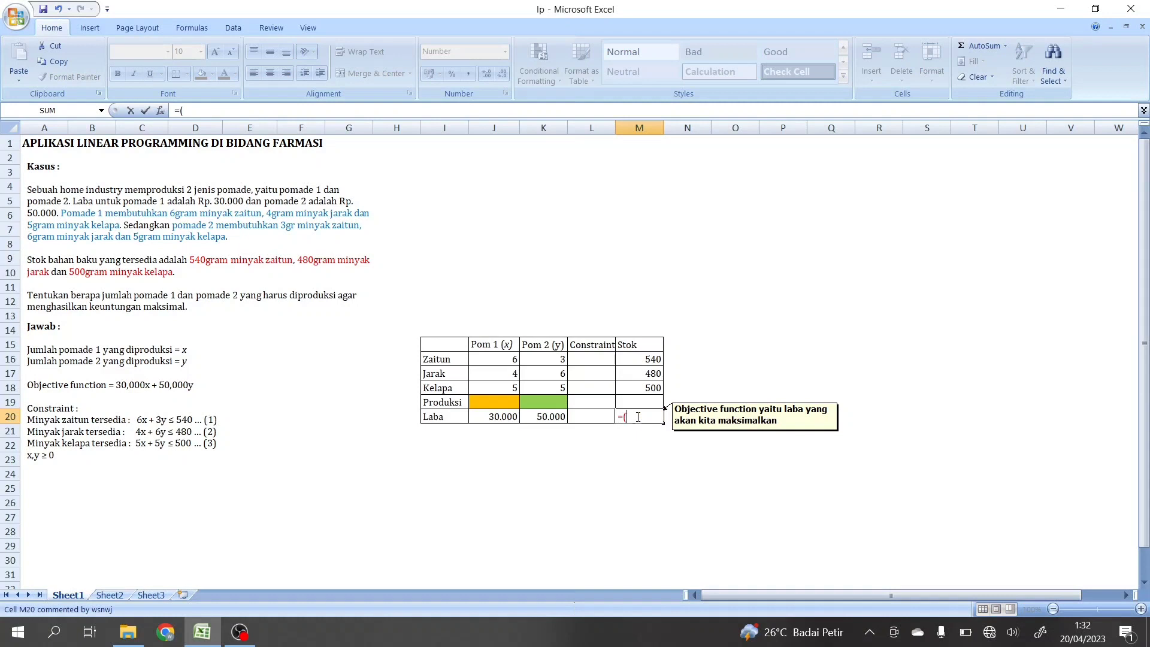
pyautogui.click(512, 417)
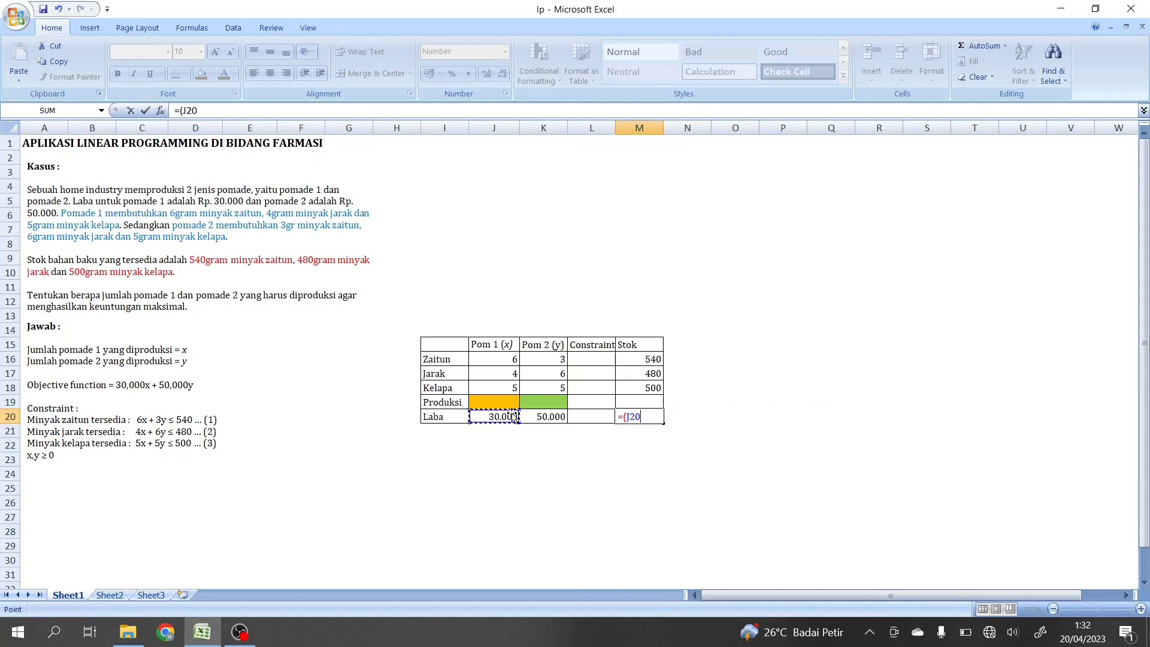
pyautogui.write('*')
pyautogui.click(500, 401)
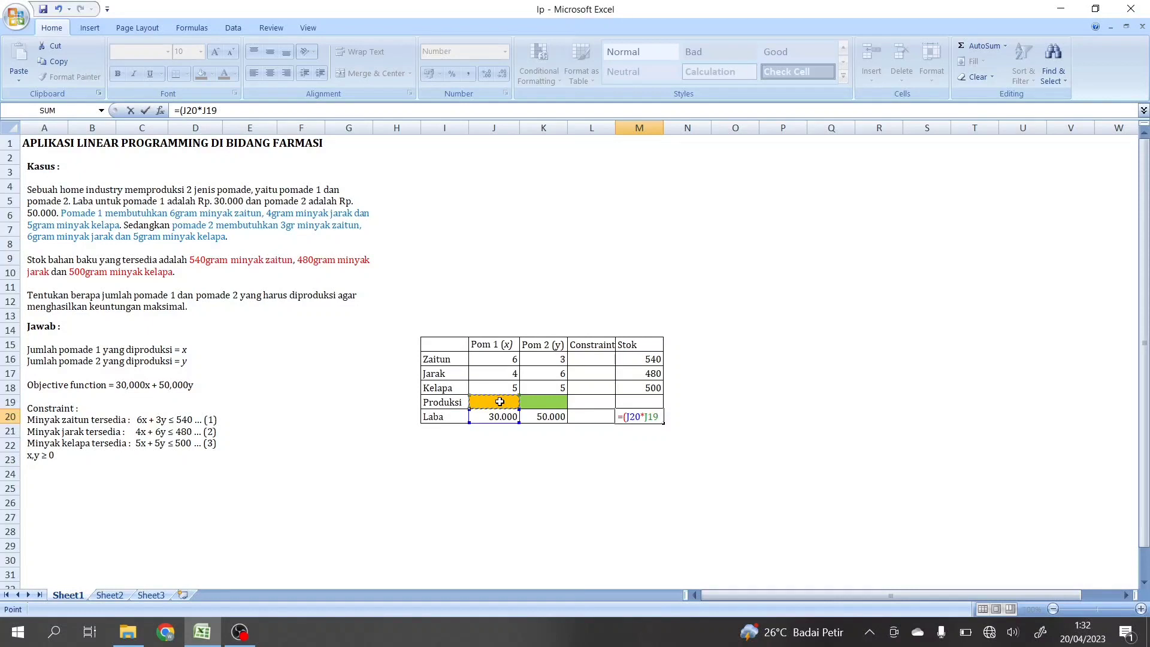
pyautogui.write(')+(')
pyautogui.click(532, 412)
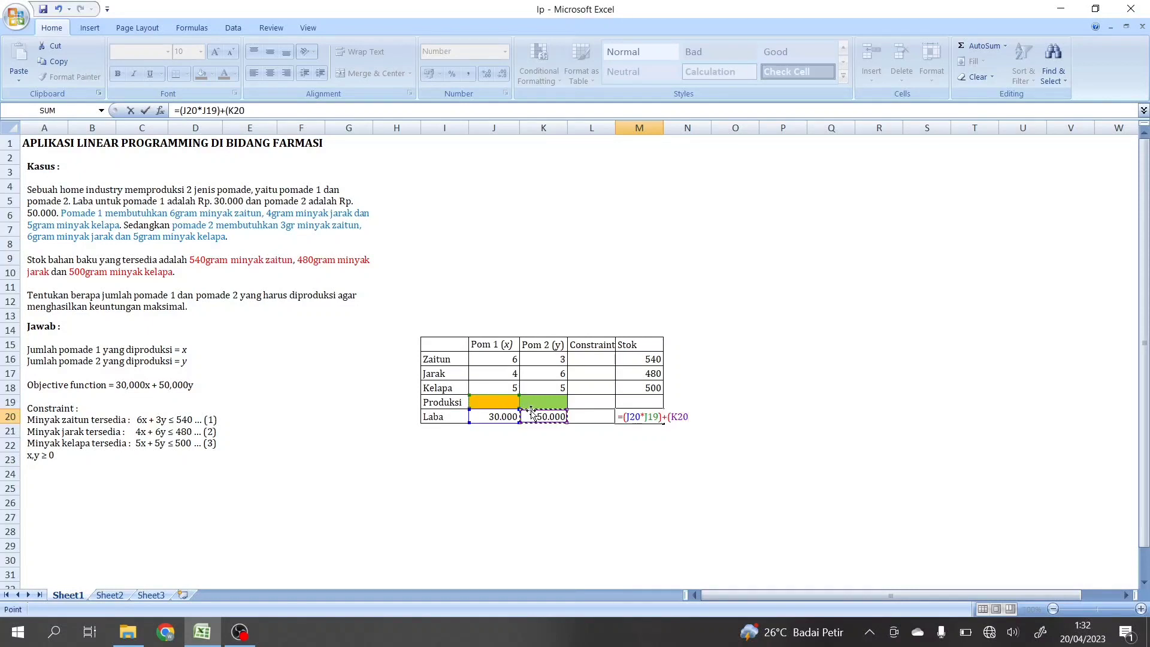
pyautogui.write('*')
pyautogui.click(535, 402)
pyautogui.write(')')
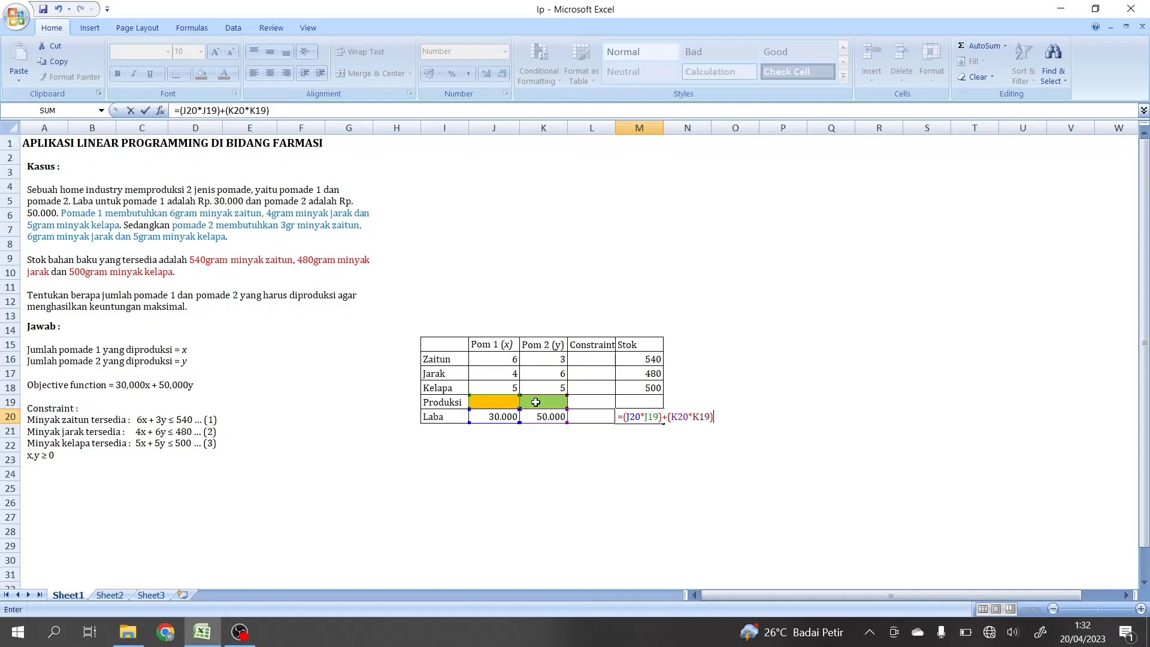
pyautogui.press('Return')
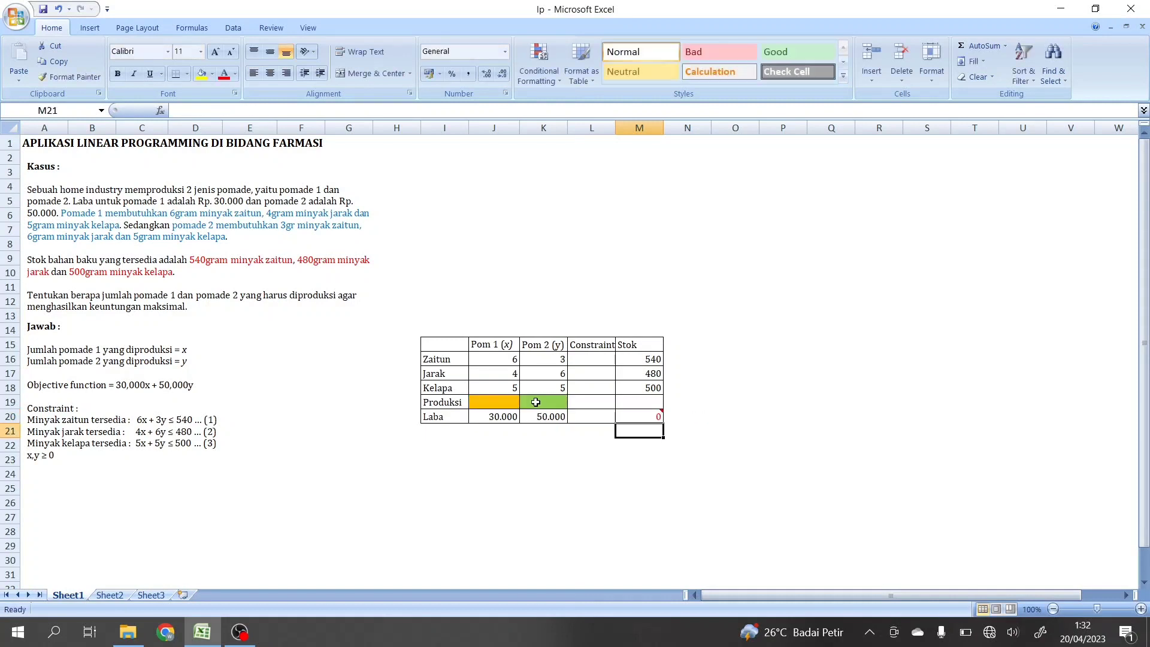
# - Enter the Zaitun constraint formula =(J16*$J$19)+(K16*$K$19) in cell L16, with absolute references to the production cells
pyautogui.click(582, 361)
pyautogui.write('=(')
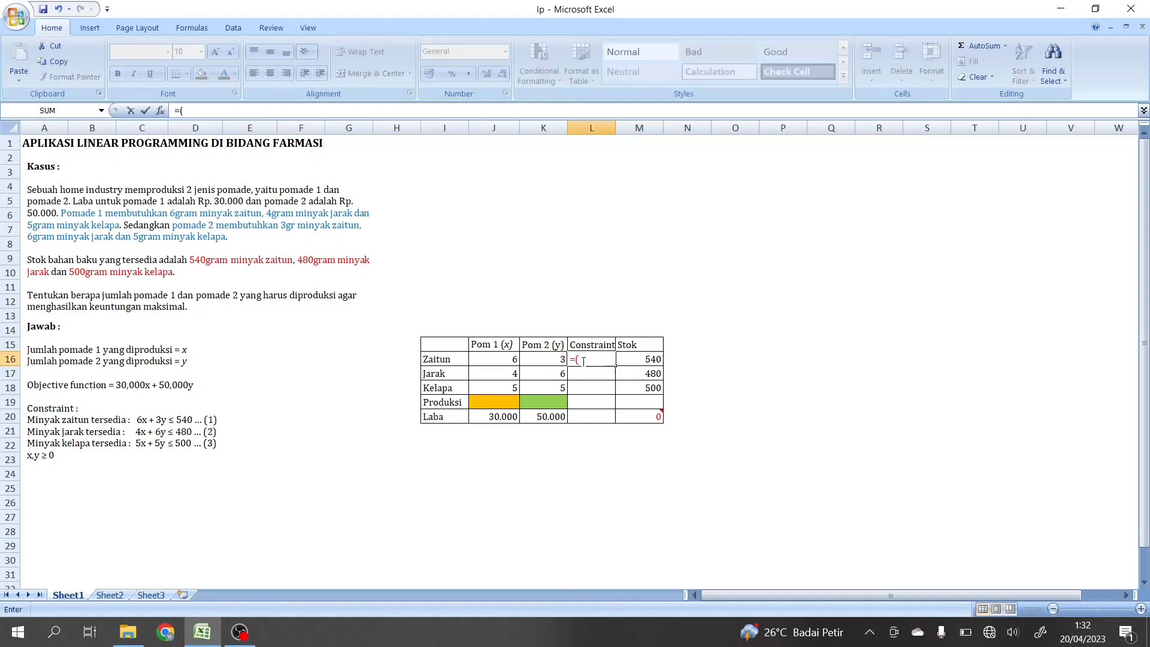
pyautogui.click(511, 359)
pyautogui.write('*')
pyautogui.click(505, 400)
pyautogui.click(596, 359)
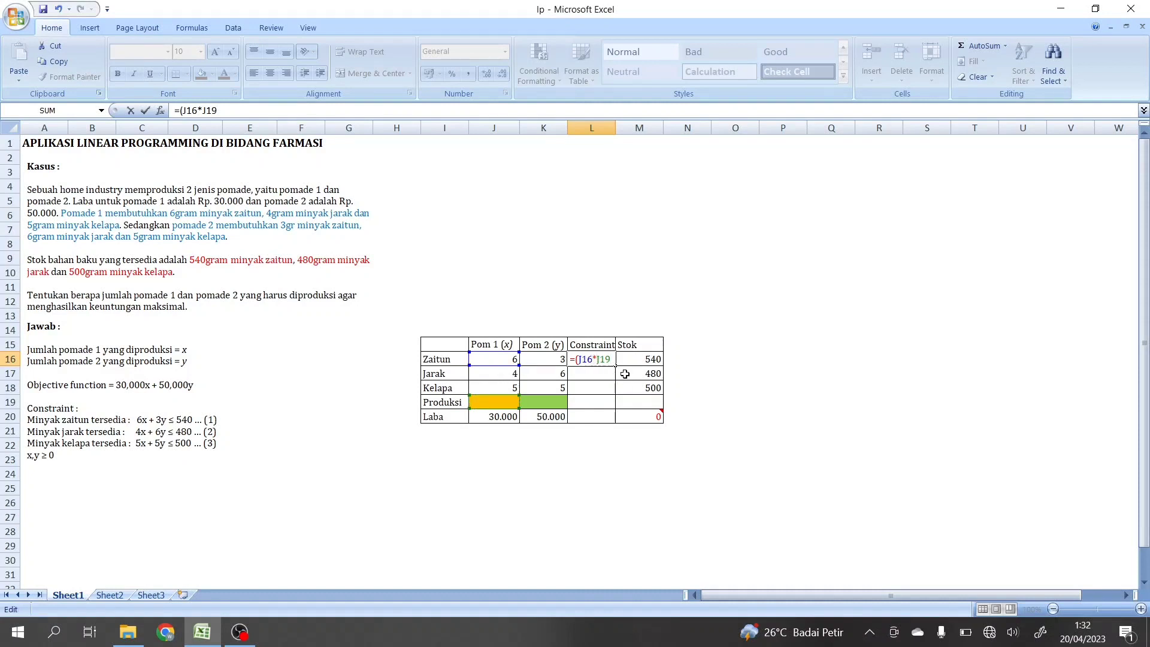
pyautogui.write('$J$19)+(')
pyautogui.click(543, 357)
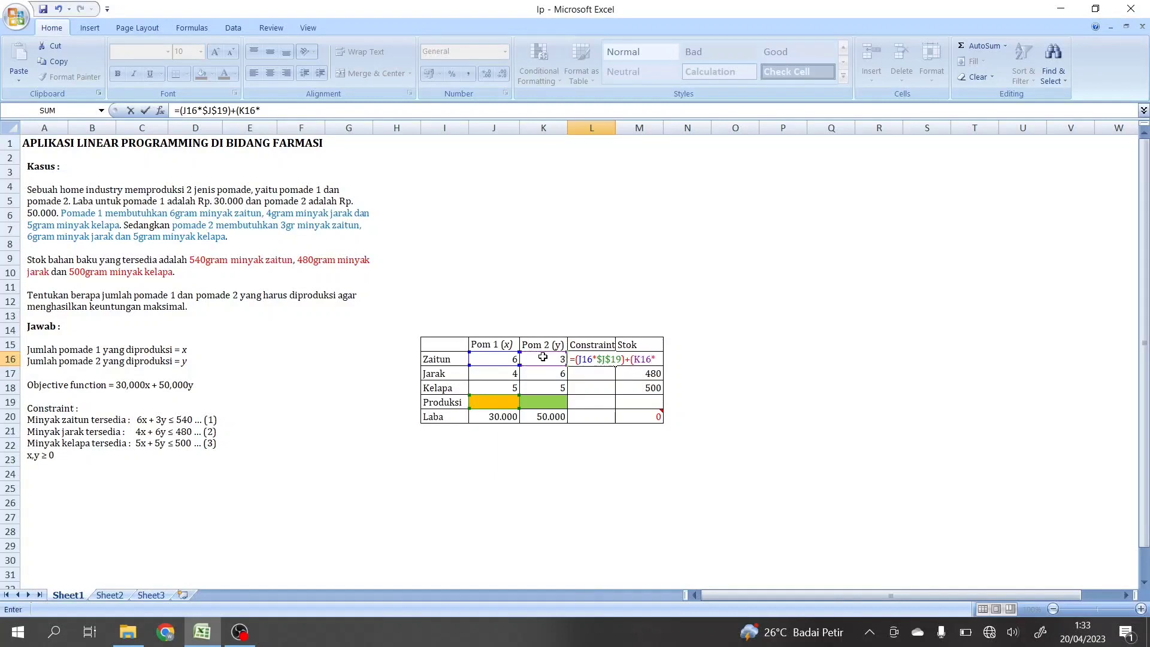
pyautogui.click(545, 404)
pyautogui.click(656, 360)
pyautogui.write('$J$19')
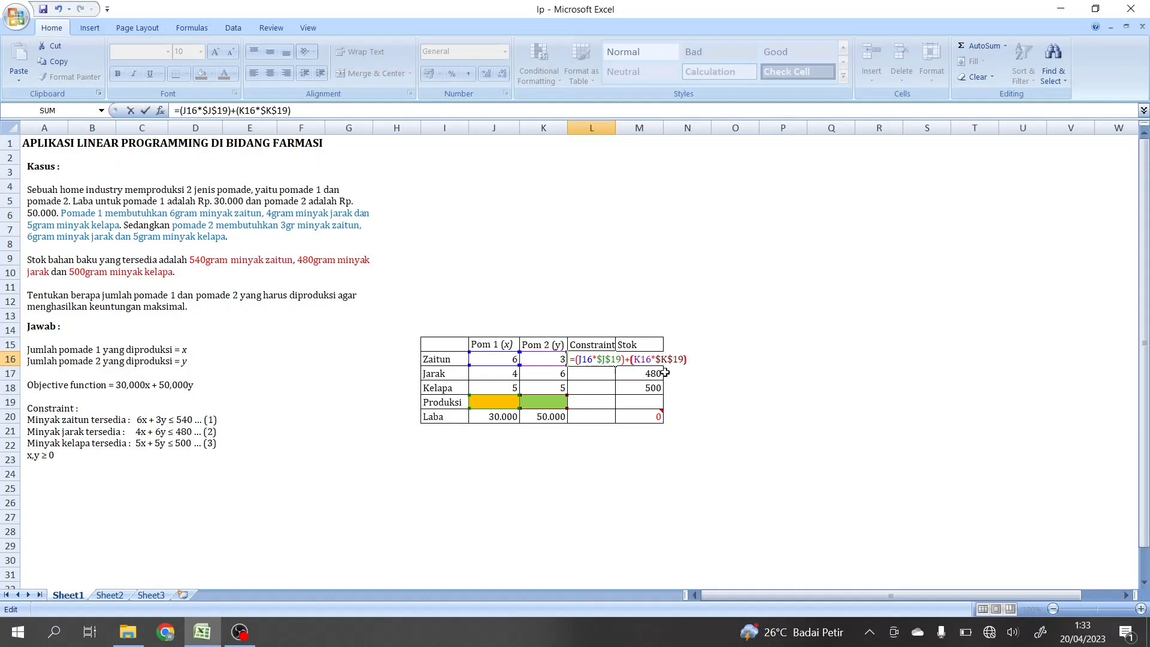
pyautogui.write(')')
pyautogui.press('Return')
# - Fill the Zaitun constraint formula down to the Jarak and Kelapa rows, L17 to L18, and check the copied formula
pyautogui.click(609, 363)
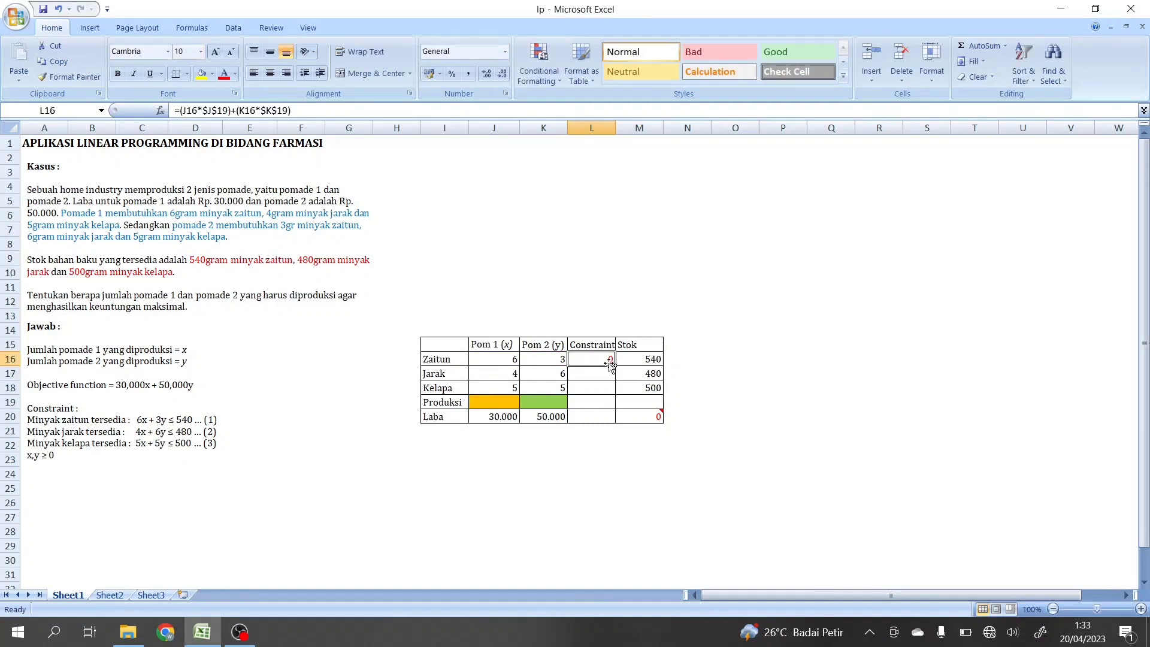
pyautogui.moveTo(615, 366); pyautogui.dragTo(614, 393)
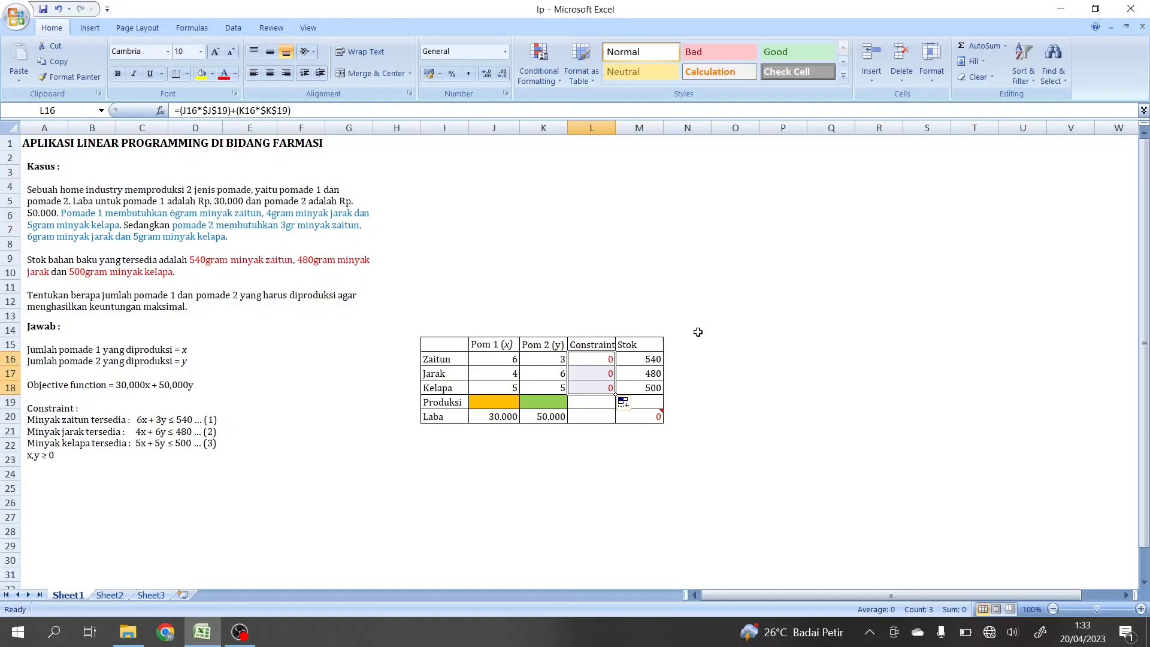
pyautogui.click(600, 374)
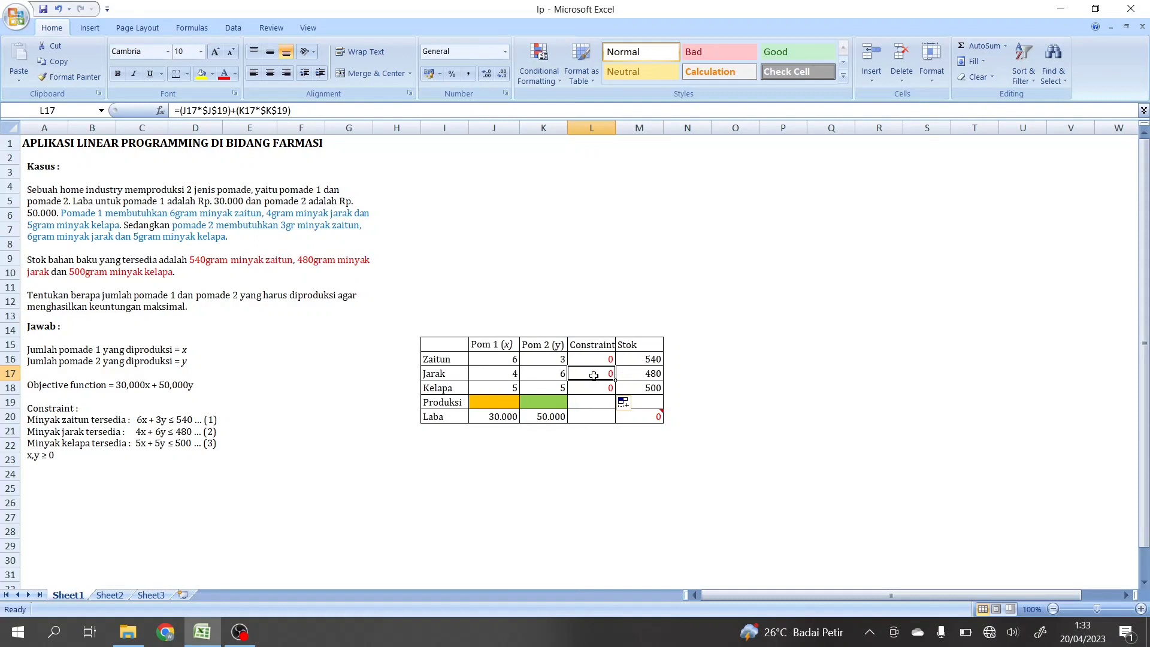
pyautogui.click(521, 244)
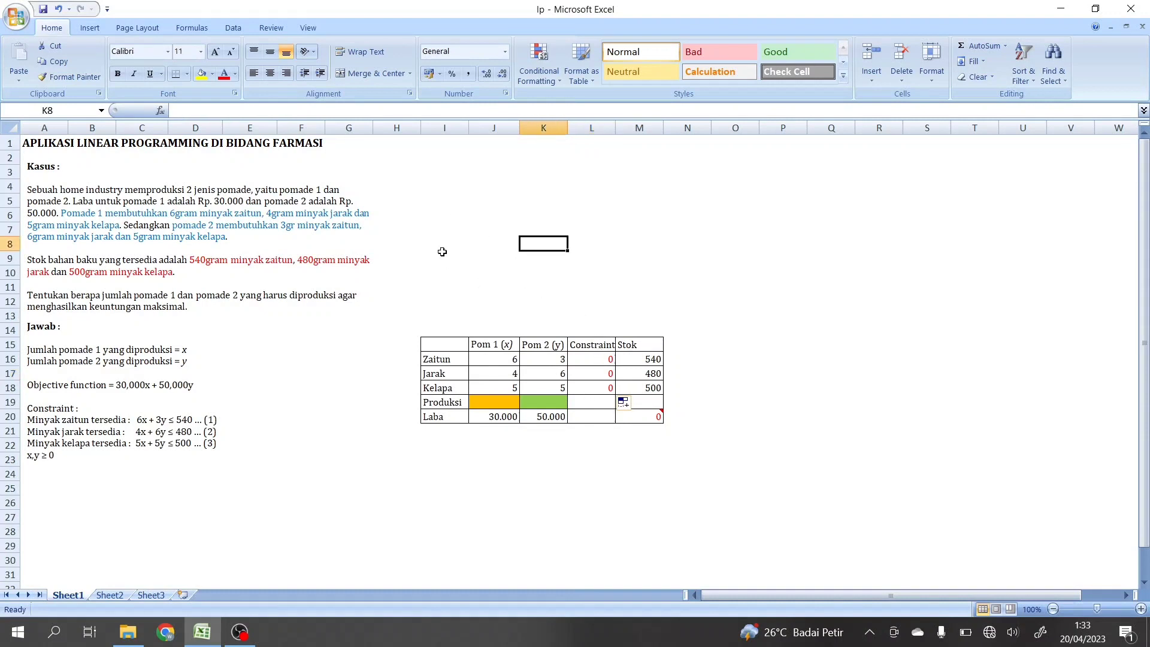
# - Open Solver, move its dialog clear of the table and use the total profit cell $M$20 as the target cell
pyautogui.click(233, 30)
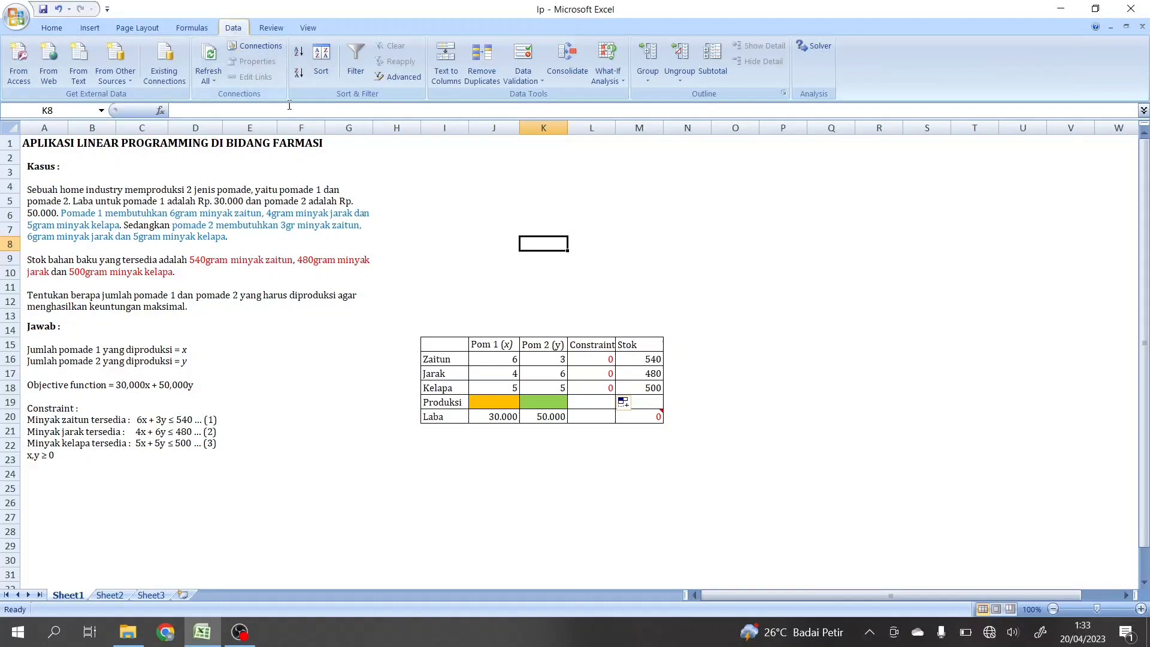
pyautogui.click(803, 46)
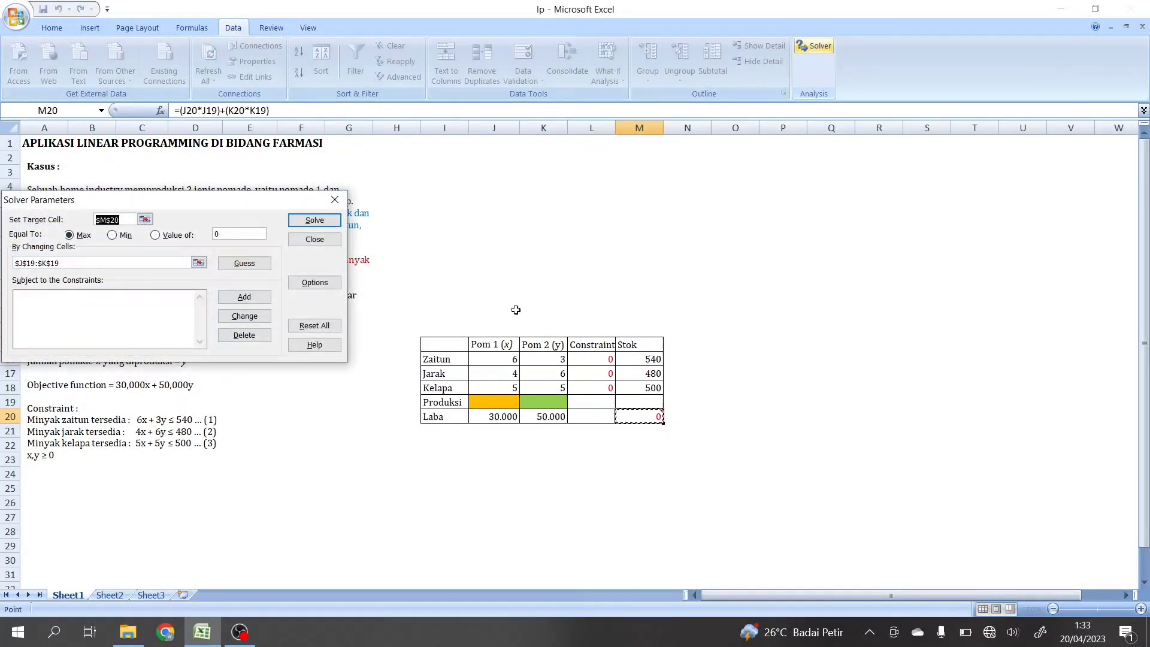
pyautogui.moveTo(263, 202); pyautogui.dragTo(855, 168)
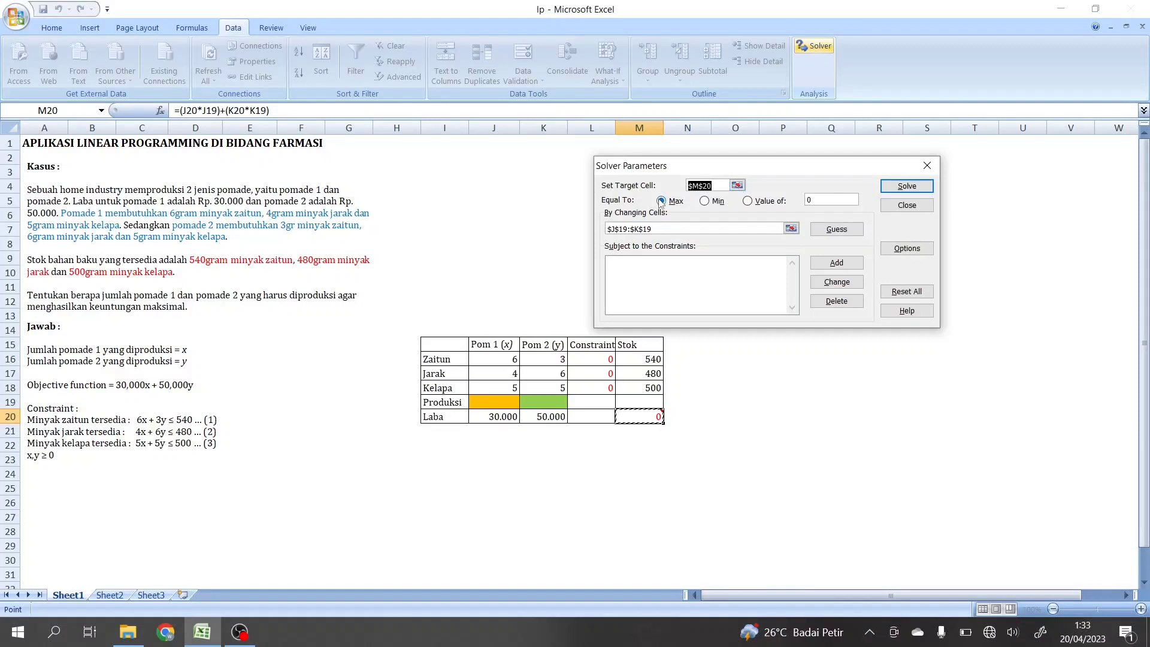
pyautogui.click(736, 185)
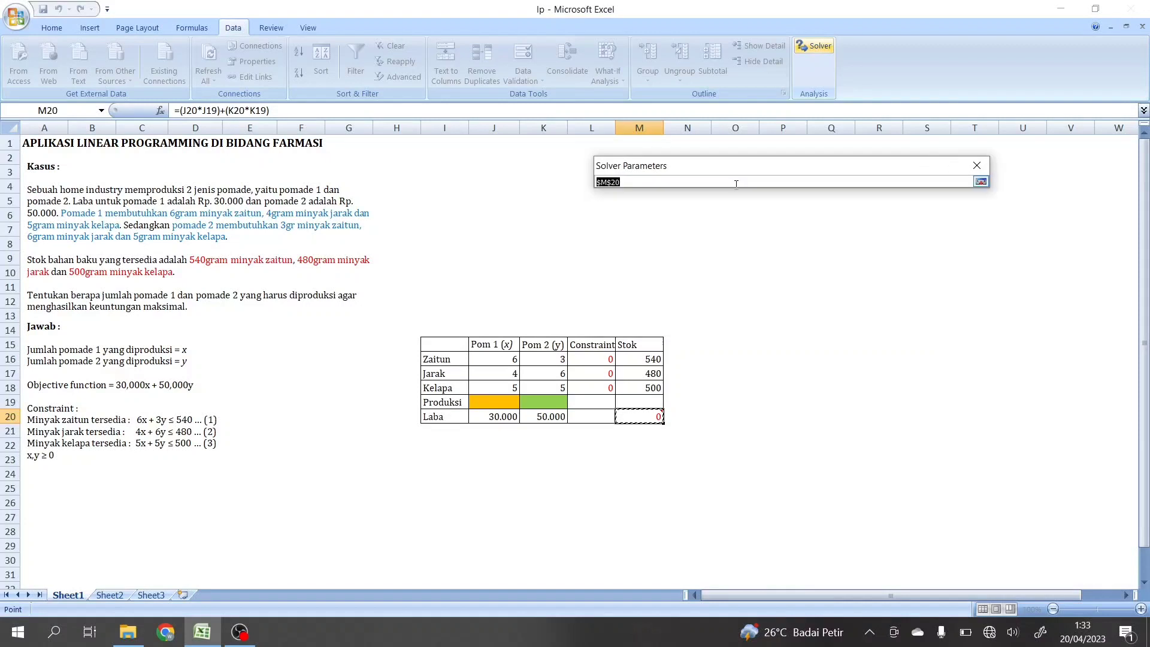
pyautogui.click(980, 181)
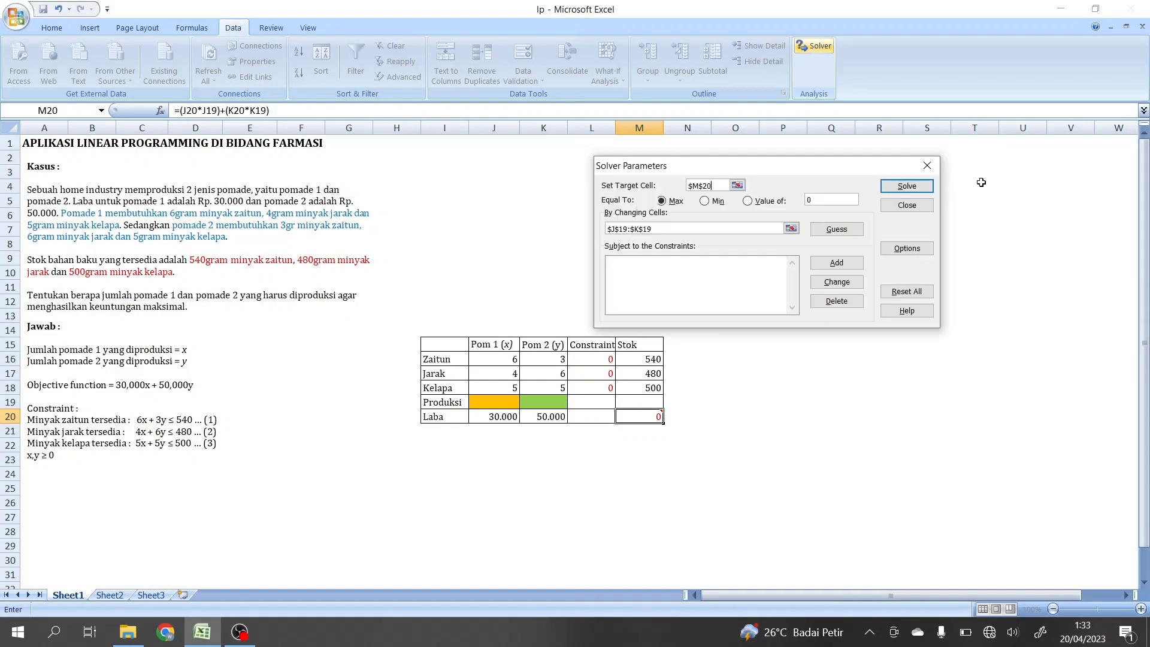
# - Set Solver's changing cells to the two production cells, $J$19:$K$19
pyautogui.click(791, 229)
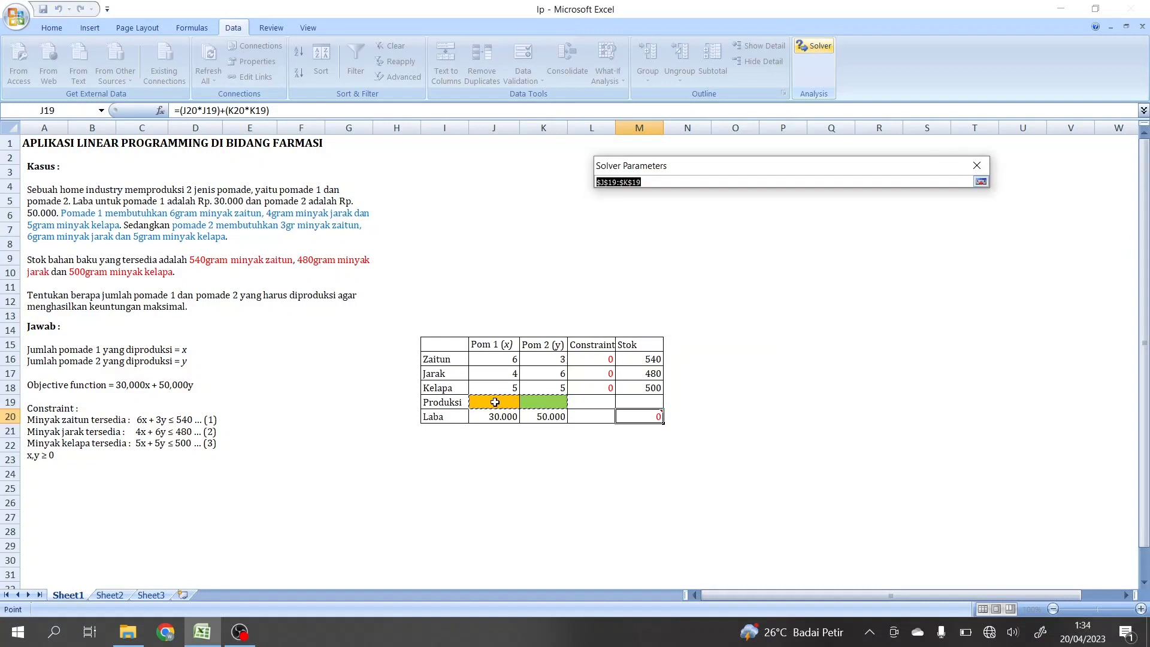
pyautogui.moveTo(497, 401); pyautogui.dragTo(547, 402)
pyautogui.click(980, 181)
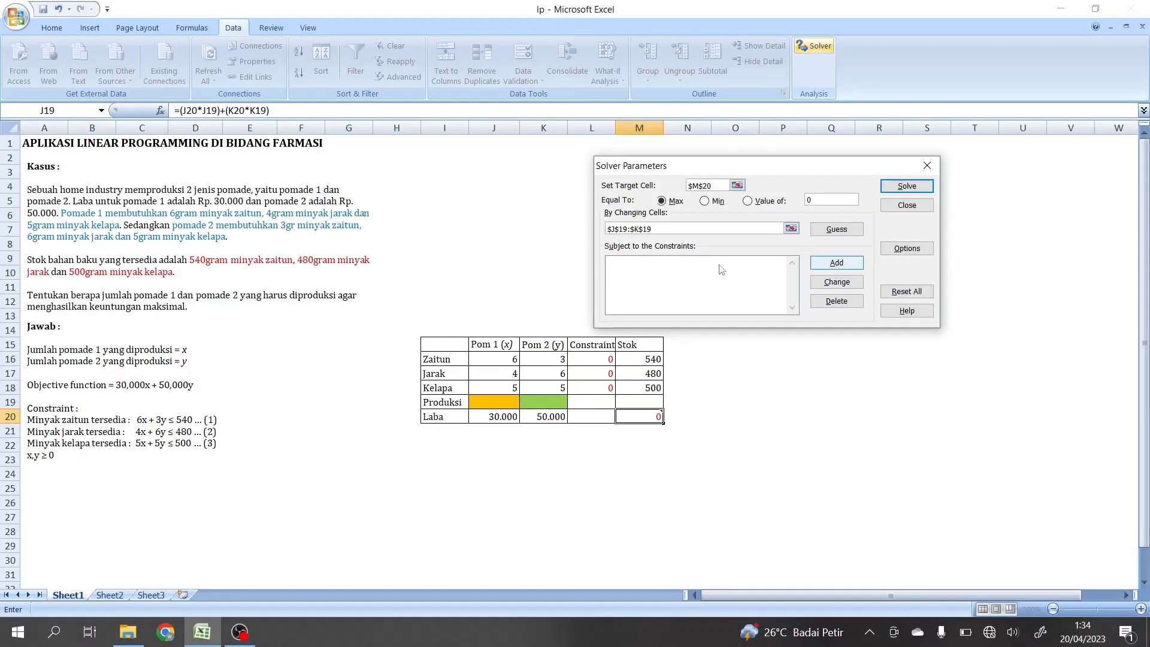
# - Add a Solver constraint limiting the Zaitun usage cell $L$16 to <= its stock cell $M$16
pyautogui.click(734, 270)
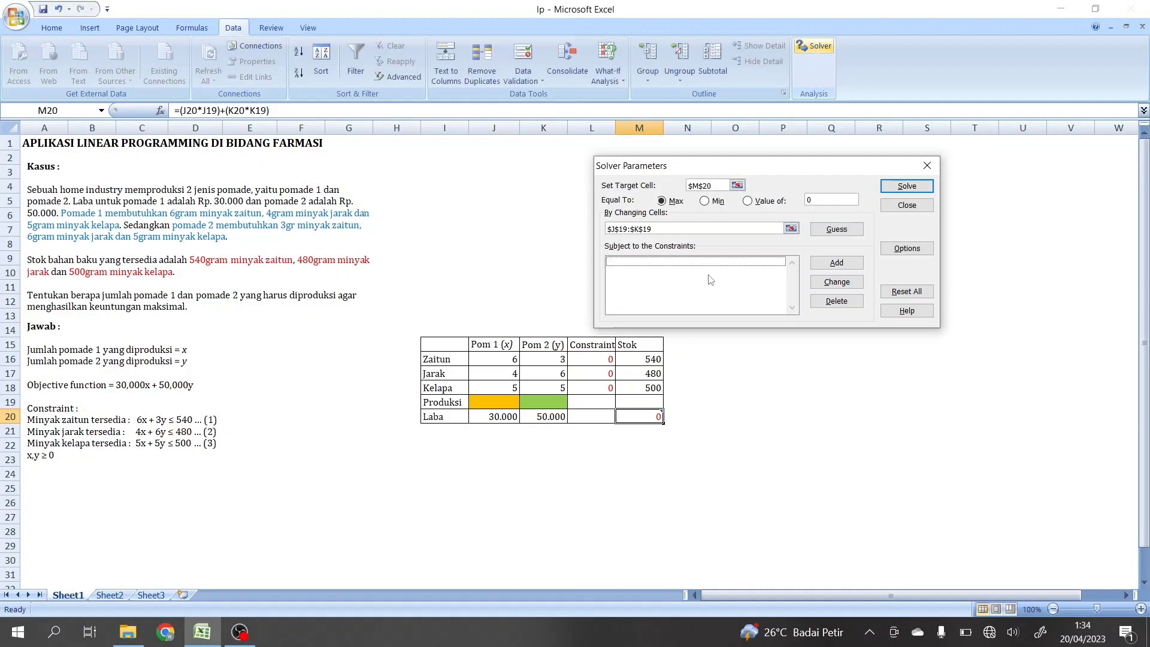
pyautogui.click(836, 263)
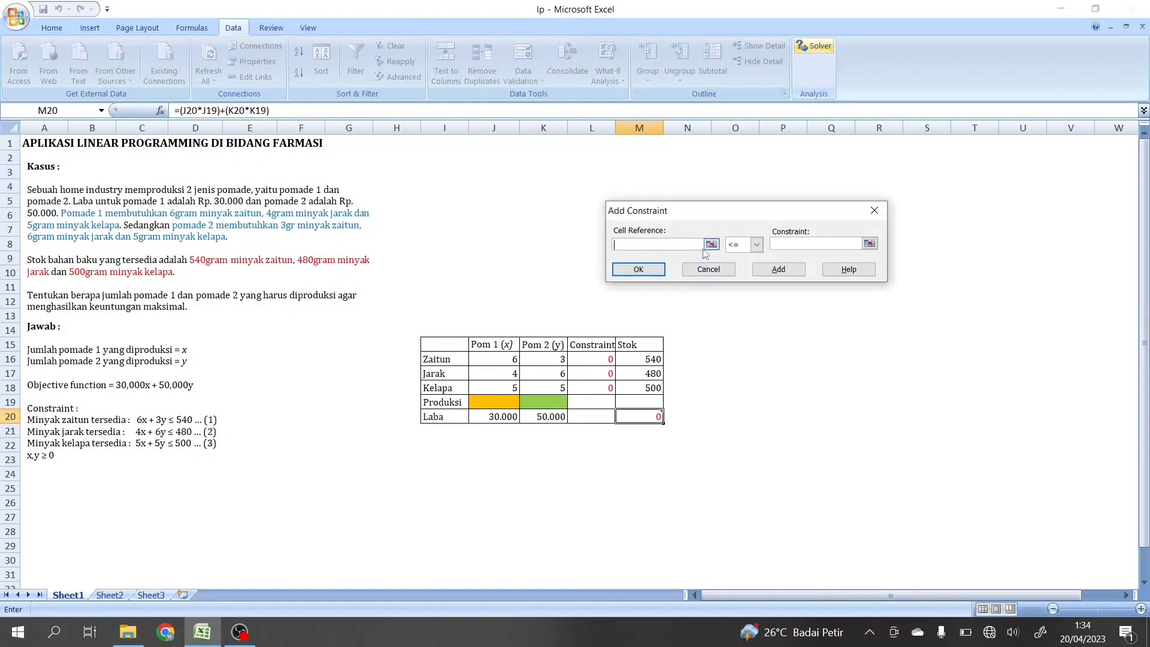
pyautogui.click(710, 245)
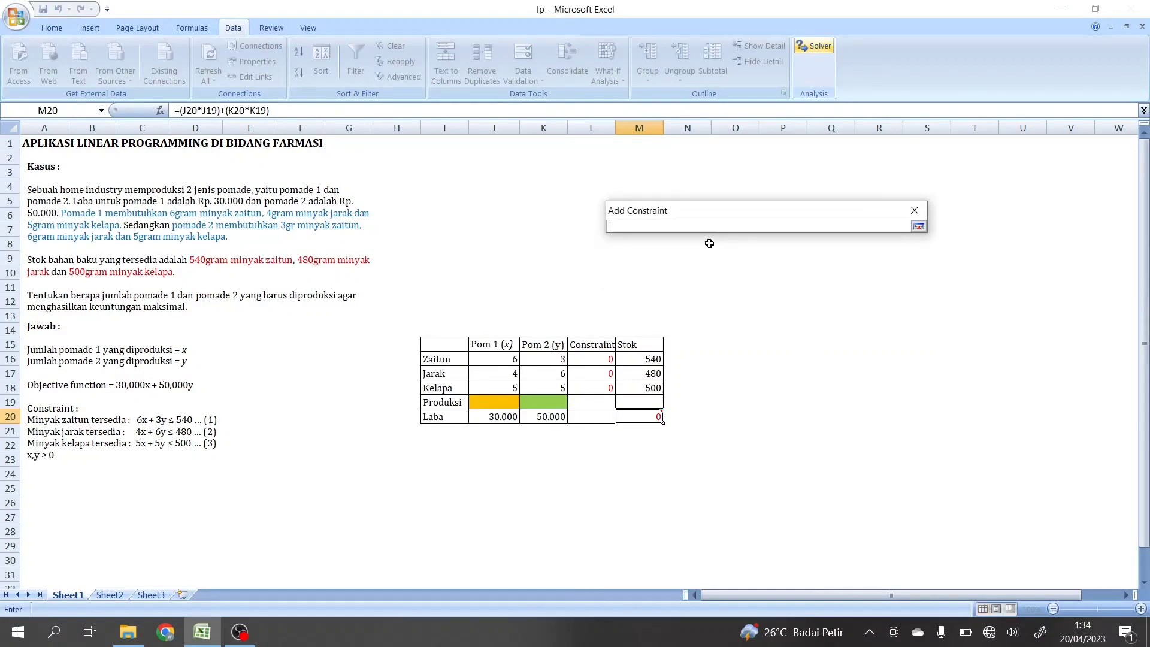
pyautogui.click(607, 359)
pyautogui.click(918, 226)
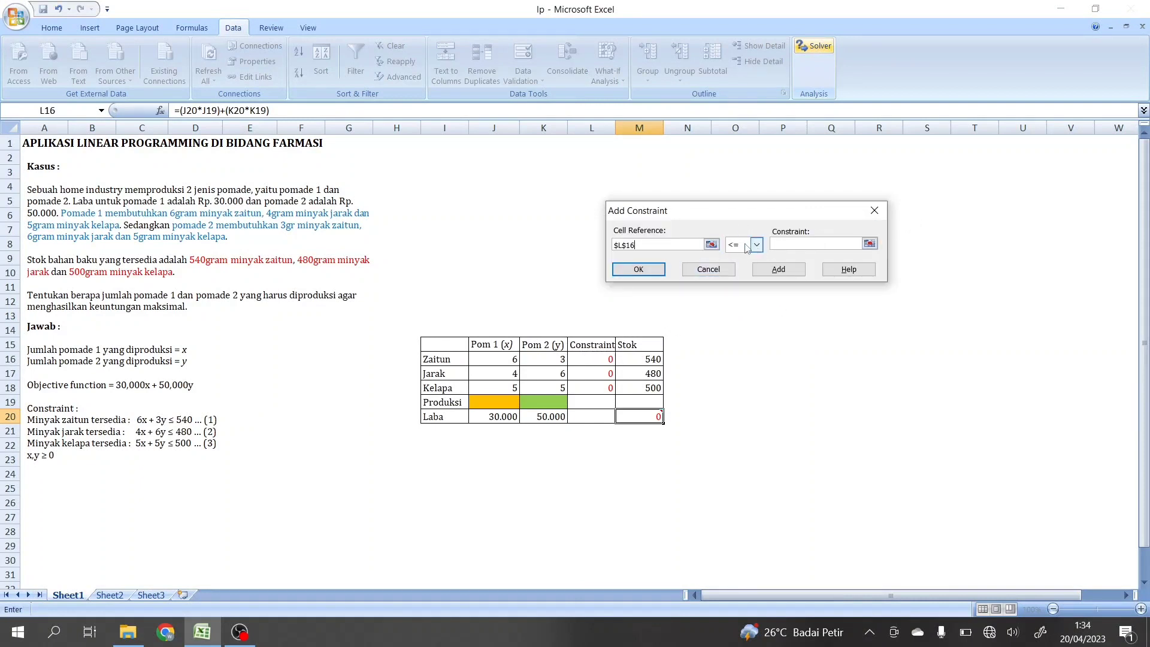
pyautogui.click(868, 243)
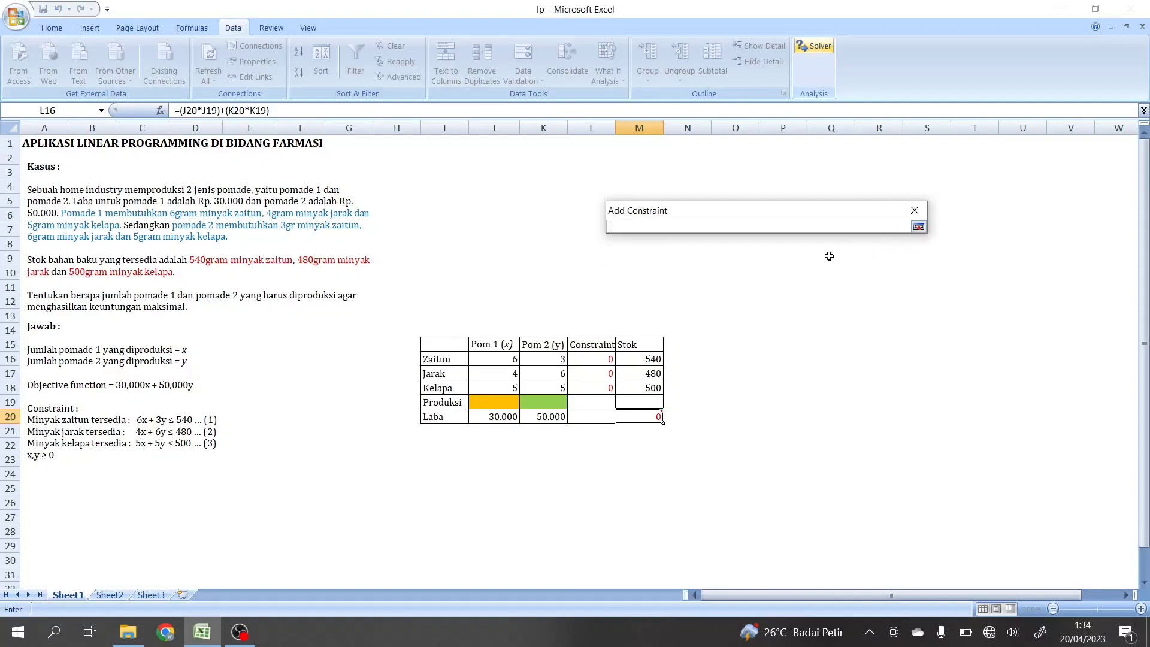
pyautogui.click(650, 363)
pyautogui.click(918, 226)
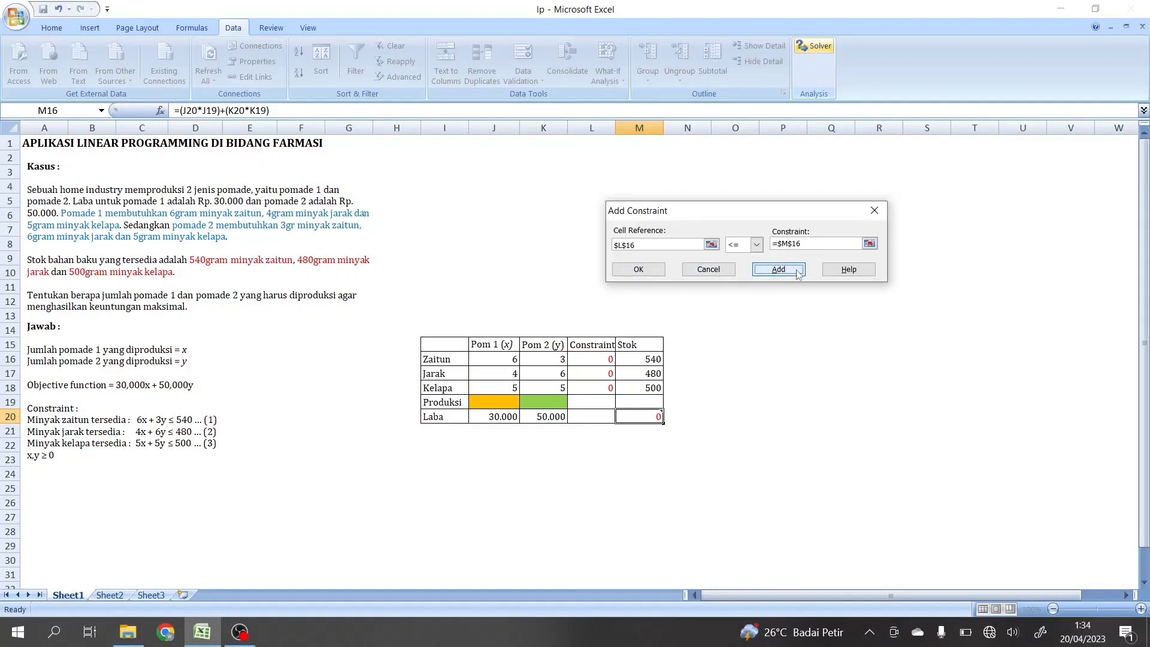
pyautogui.click(778, 269)
# - Add a Solver constraint limiting the Jarak usage cell $L$17 to <= its stock cell $M$17
pyautogui.click(711, 244)
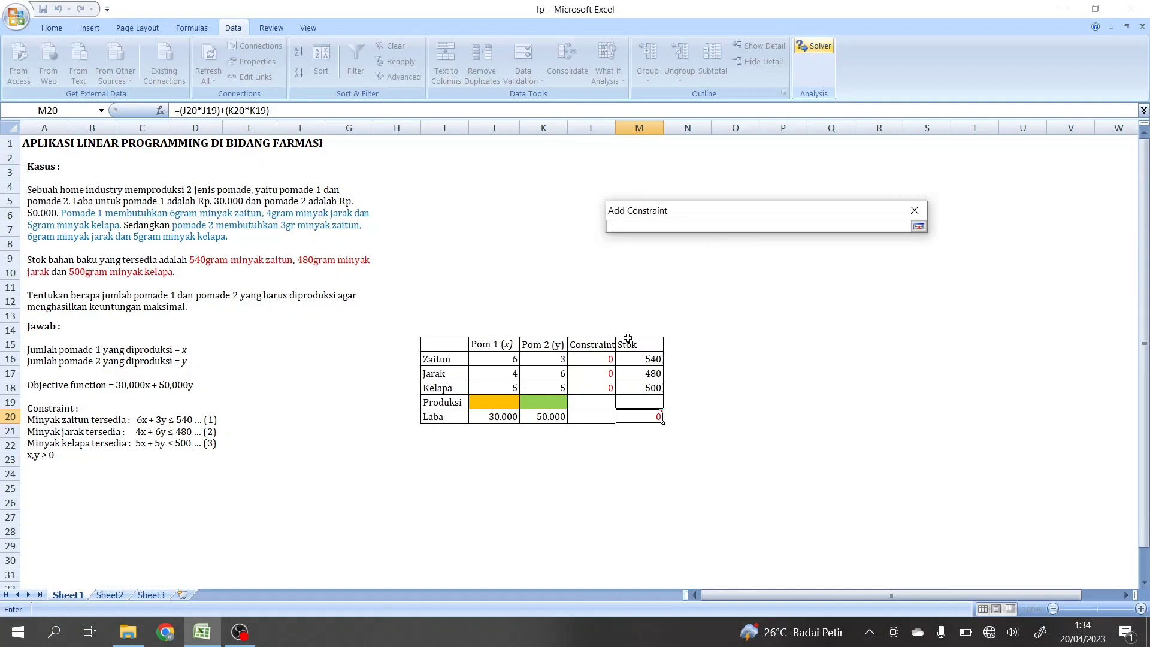
pyautogui.click(598, 377)
pyautogui.click(918, 226)
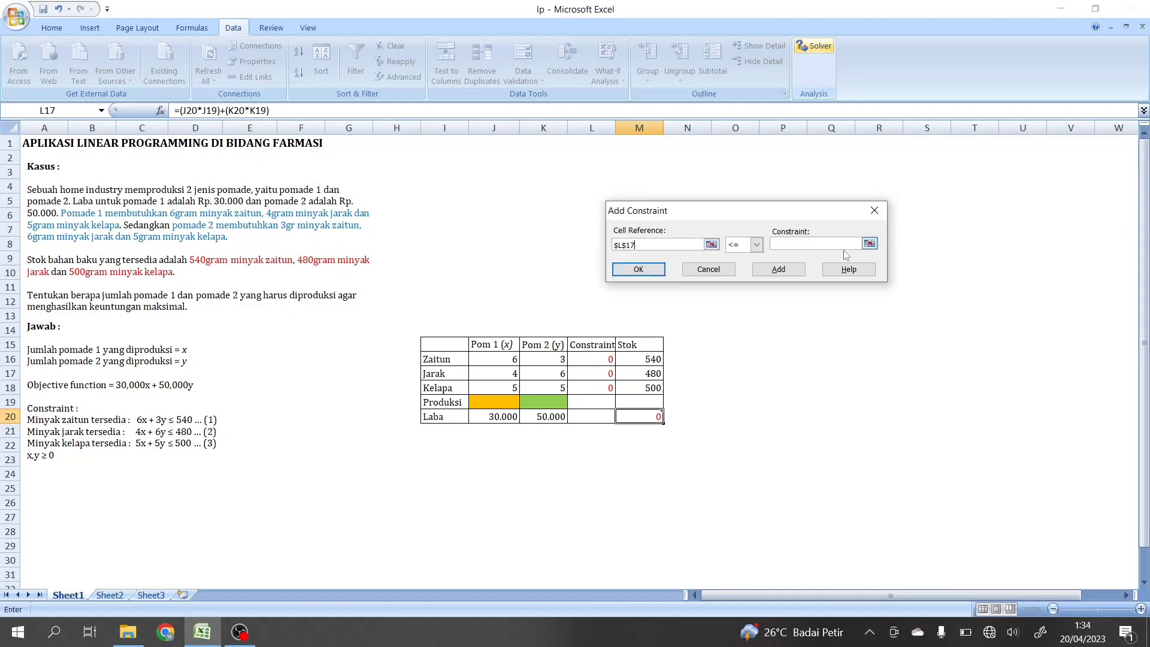
pyautogui.click(869, 243)
pyautogui.click(659, 373)
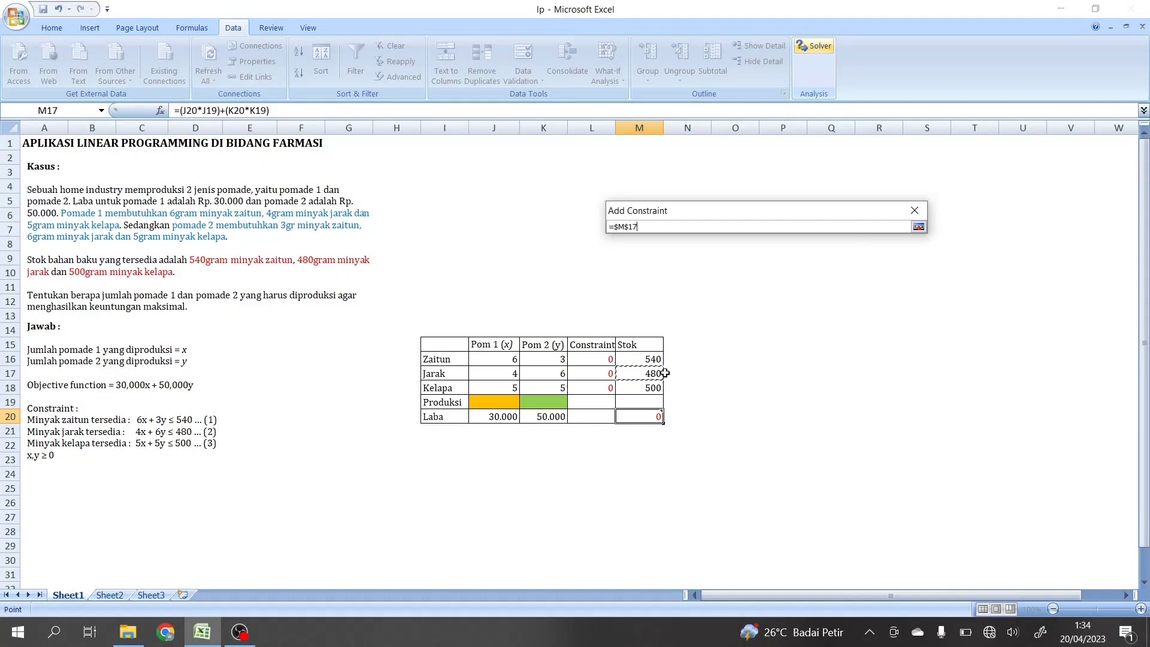
pyautogui.click(918, 226)
pyautogui.click(777, 269)
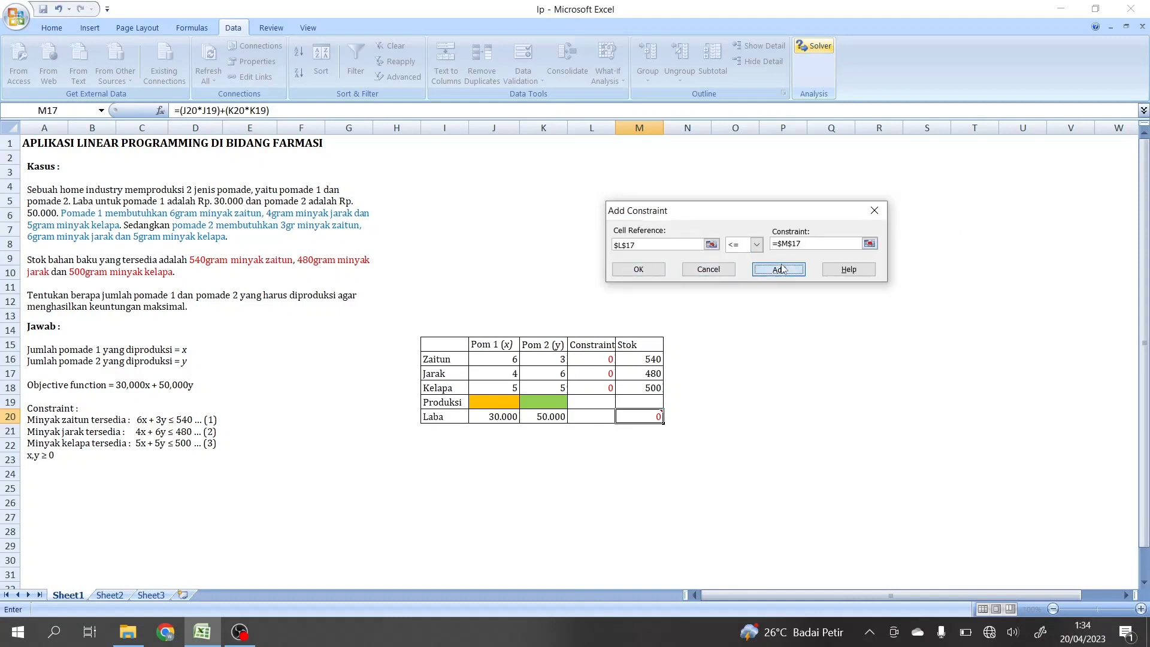
# - Add the final Solver constraint, Kelapa usage $L$18 <= stock $M$18, and return to the Solver parameters
pyautogui.click(711, 243)
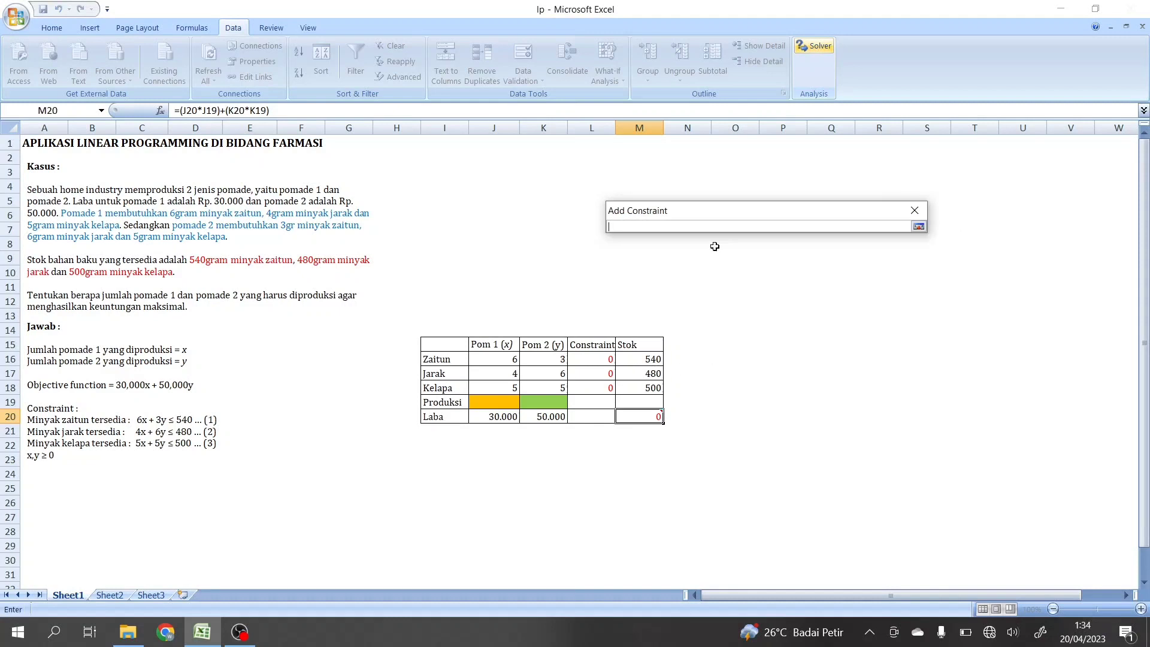
pyautogui.click(613, 387)
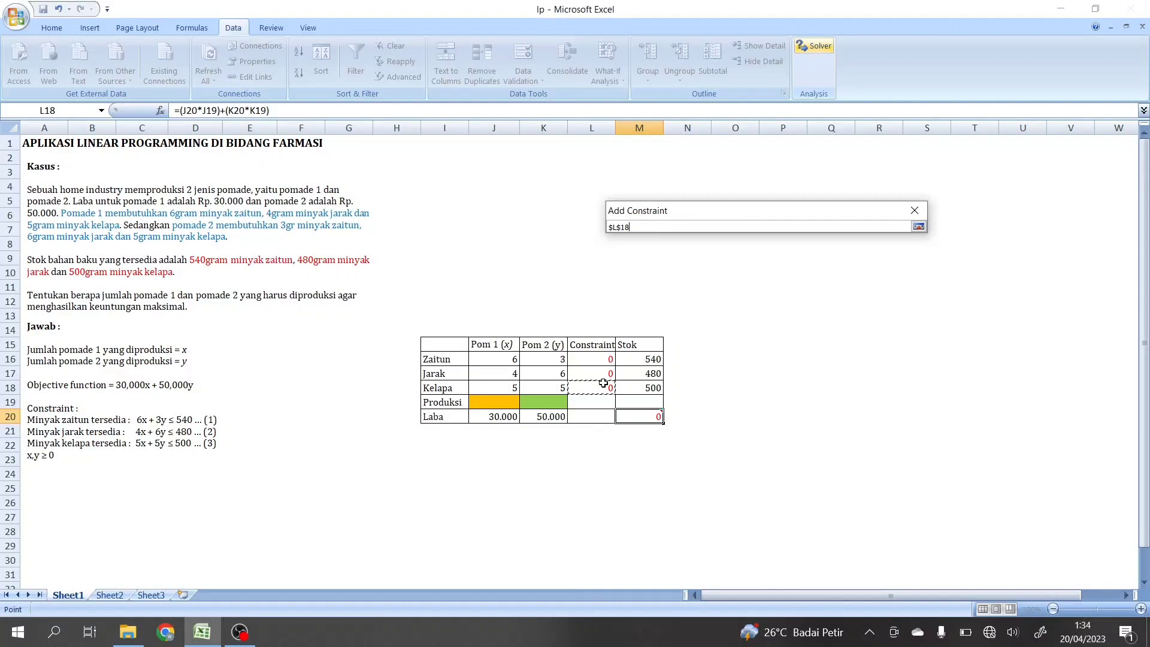
pyautogui.click(918, 226)
pyautogui.click(869, 243)
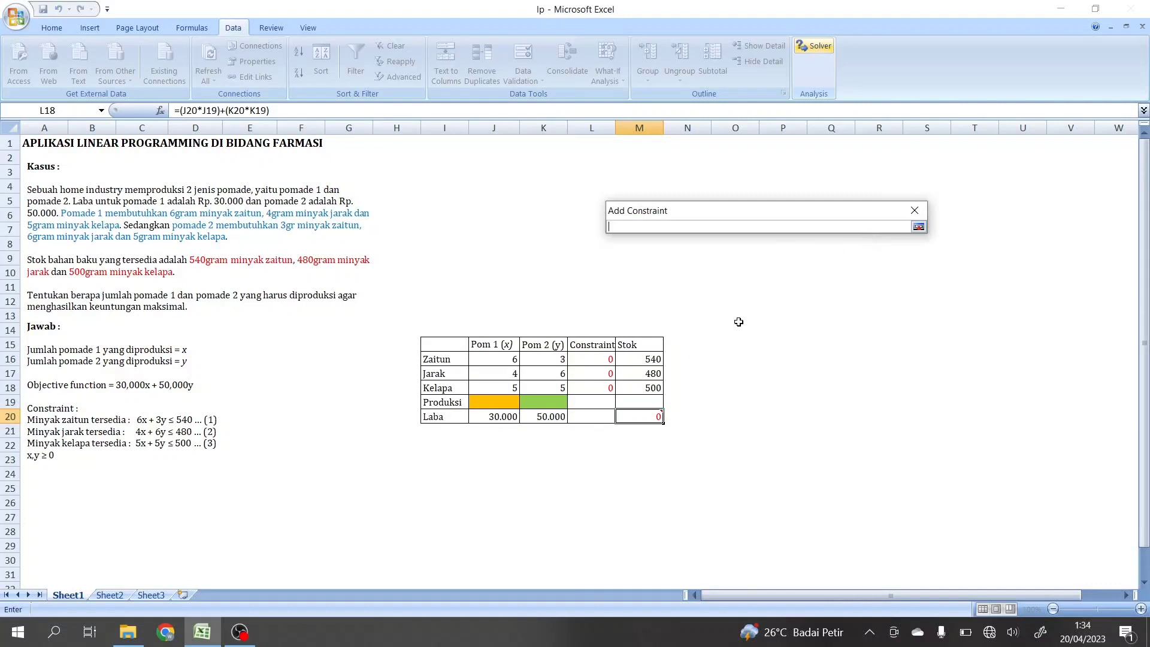
pyautogui.click(646, 392)
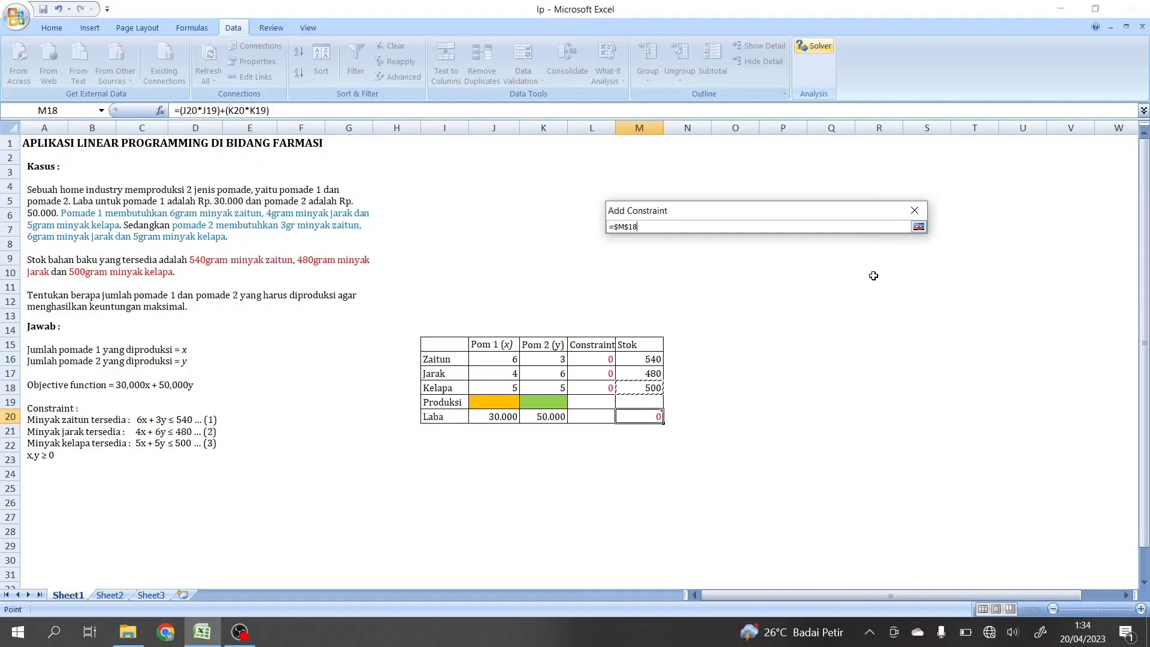
pyautogui.click(918, 226)
pyautogui.click(653, 269)
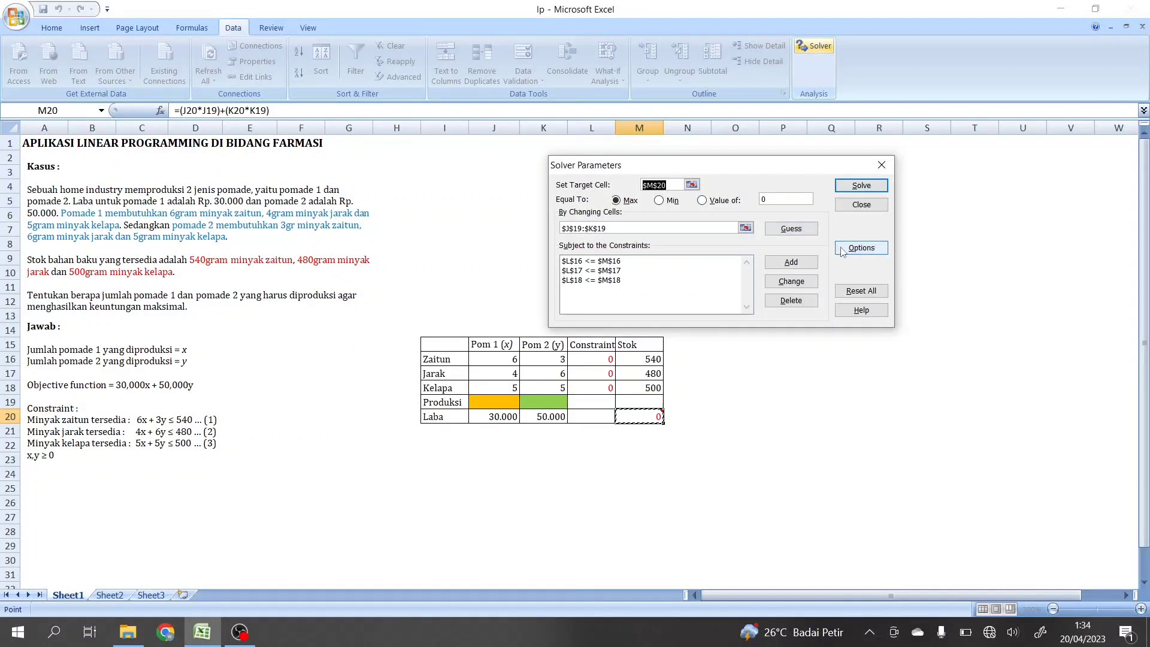
# - Accept the Solver options with Assume Non-Negative enabled, solve the model and keep the Solver solution
pyautogui.click(861, 247)
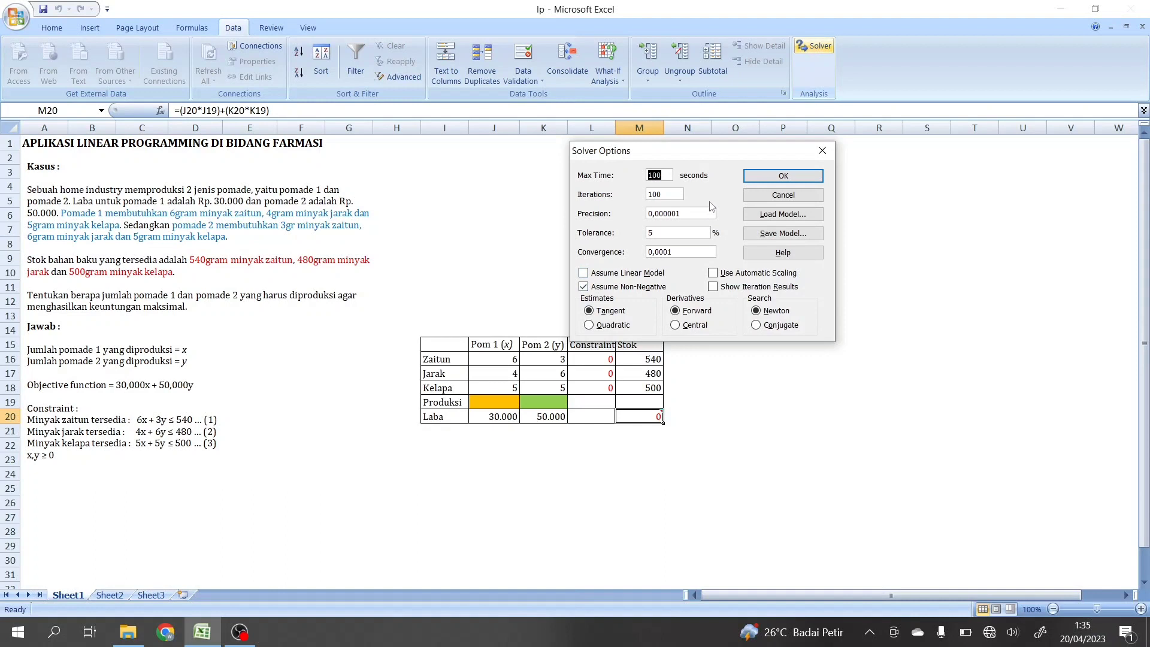
pyautogui.click(783, 176)
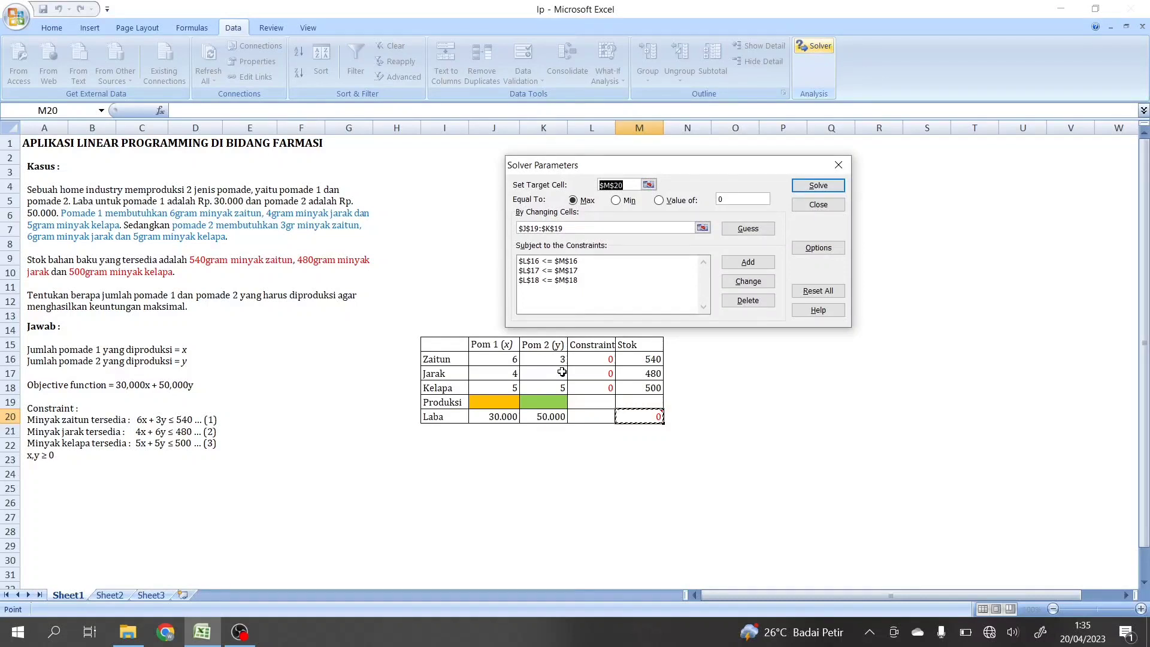
pyautogui.click(818, 186)
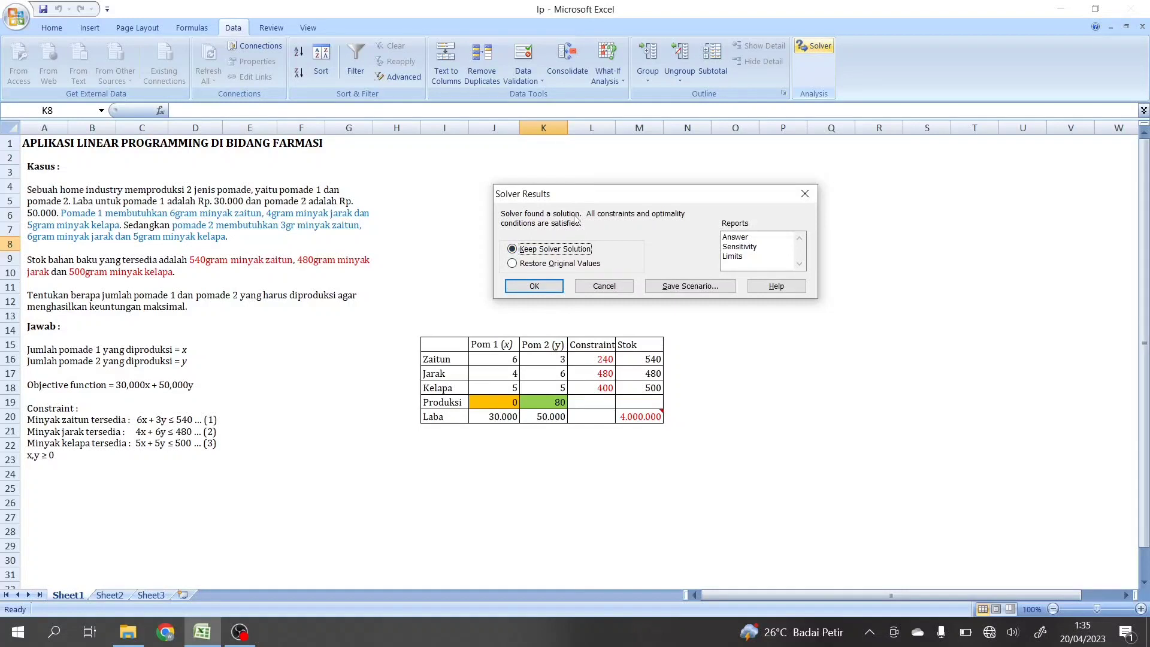
pyautogui.click(546, 287)
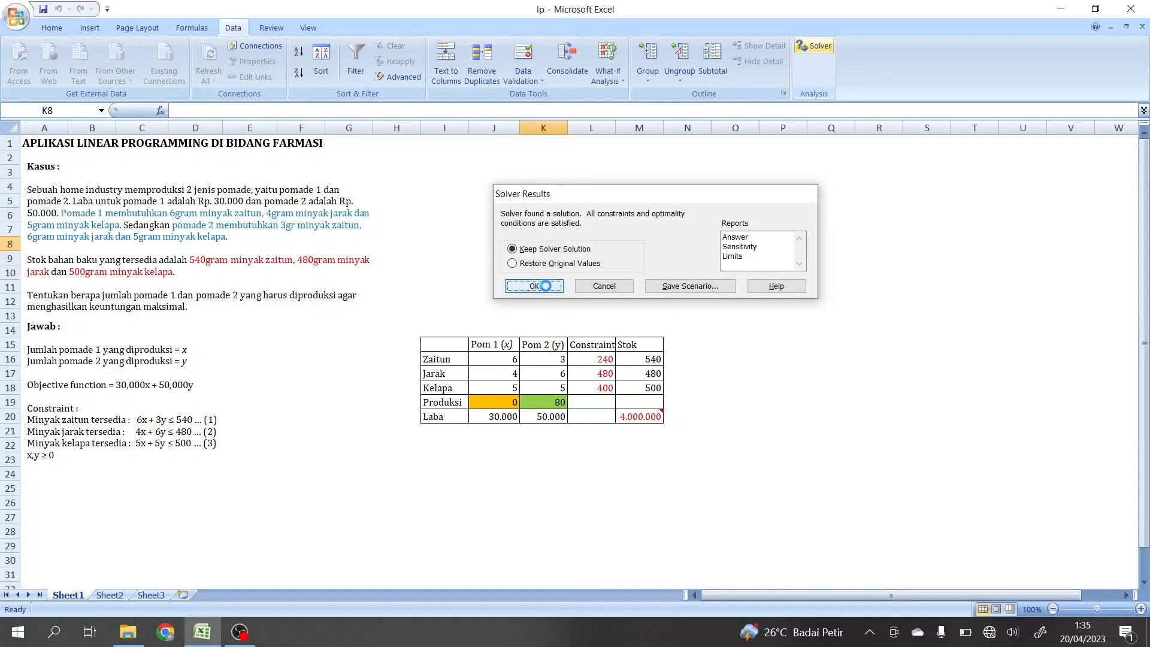
pyautogui.click(681, 401)
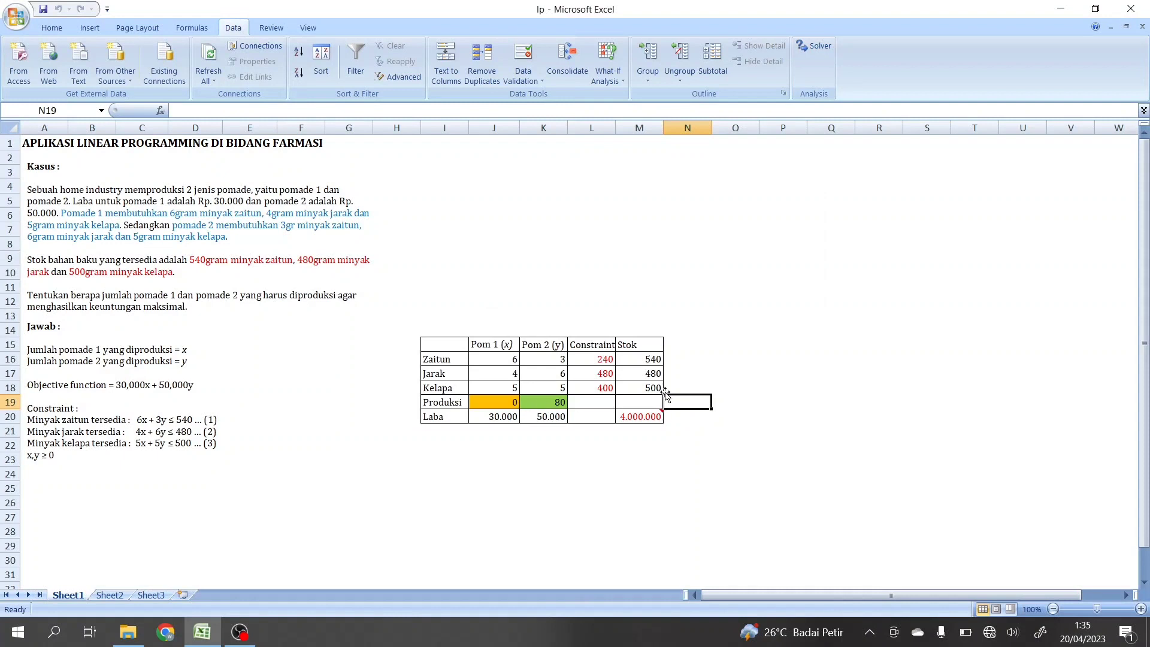
# - Set the font colour of the conclusion text box below the table to black and move the box up closer to the table
pyautogui.click(456, 481)
pyautogui.click(456, 478)
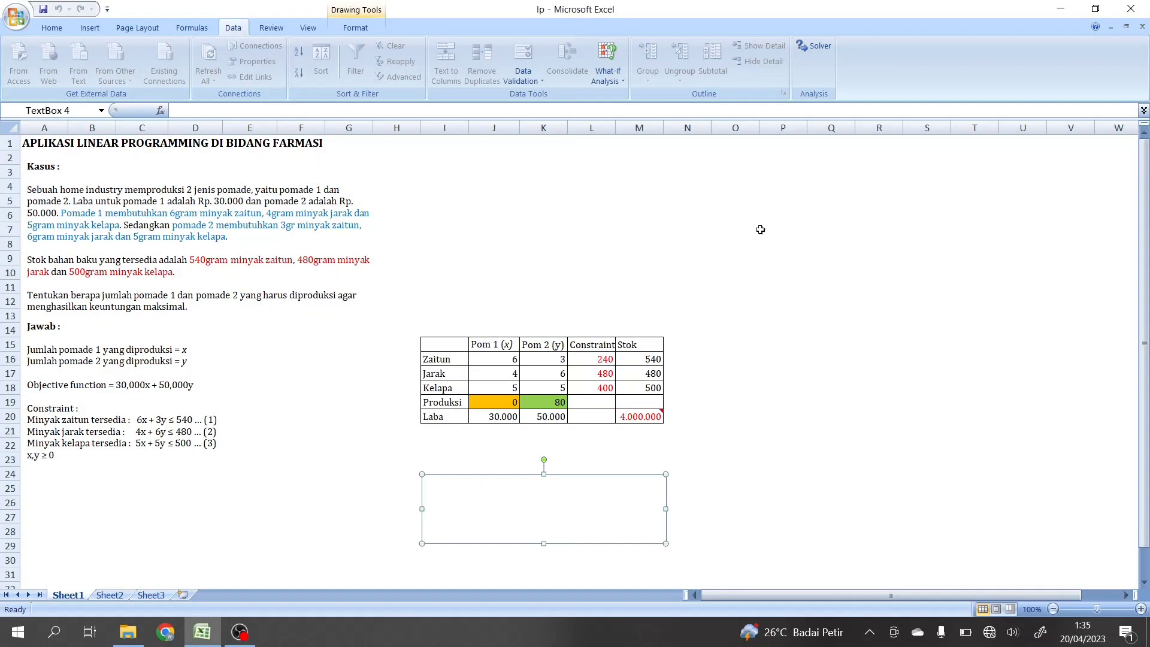
pyautogui.click(49, 28)
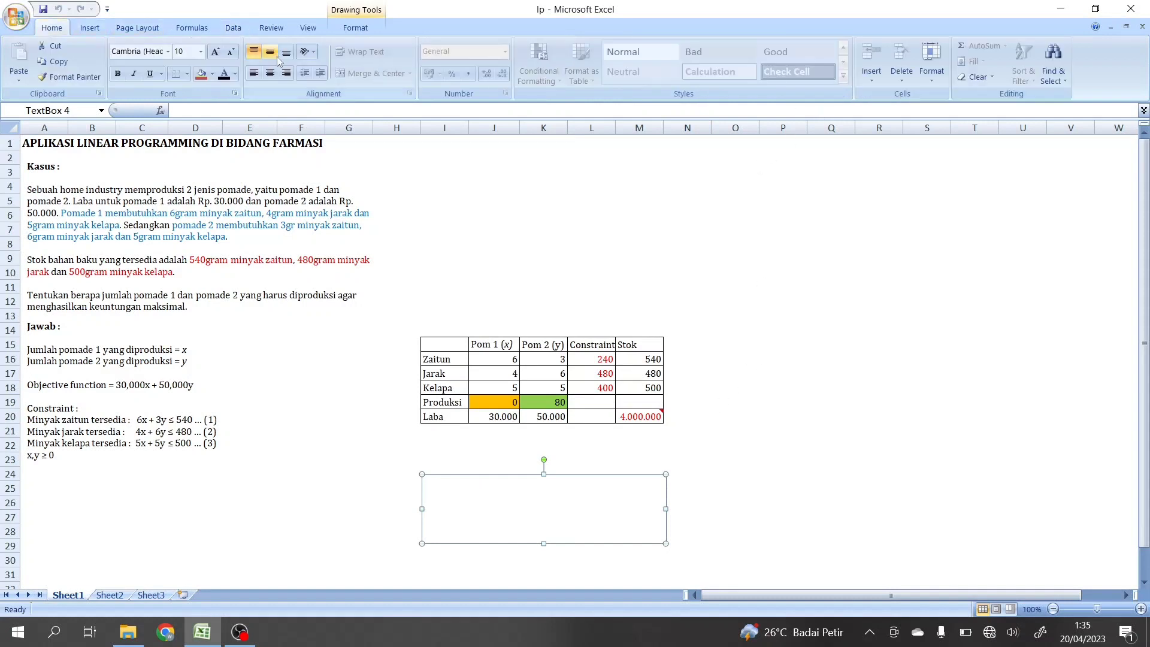
pyautogui.click(236, 77)
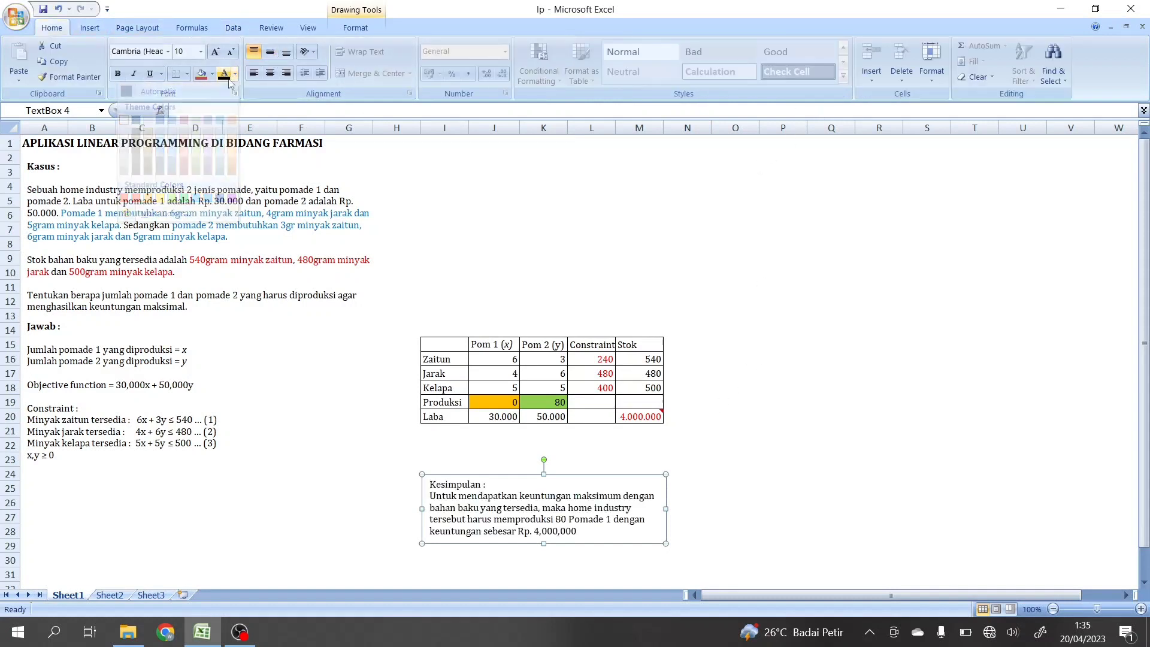
pyautogui.click(228, 79)
pyautogui.click(495, 214)
pyautogui.click(492, 531)
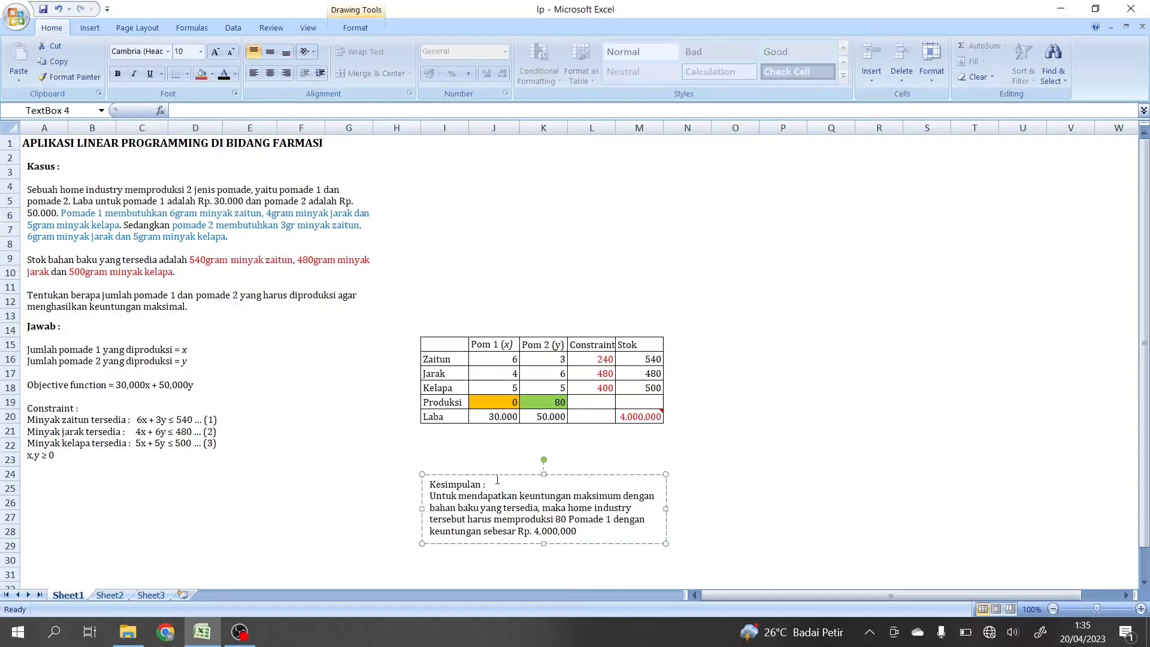
pyautogui.moveTo(497, 477); pyautogui.dragTo(497, 444)
pyautogui.click(734, 476)
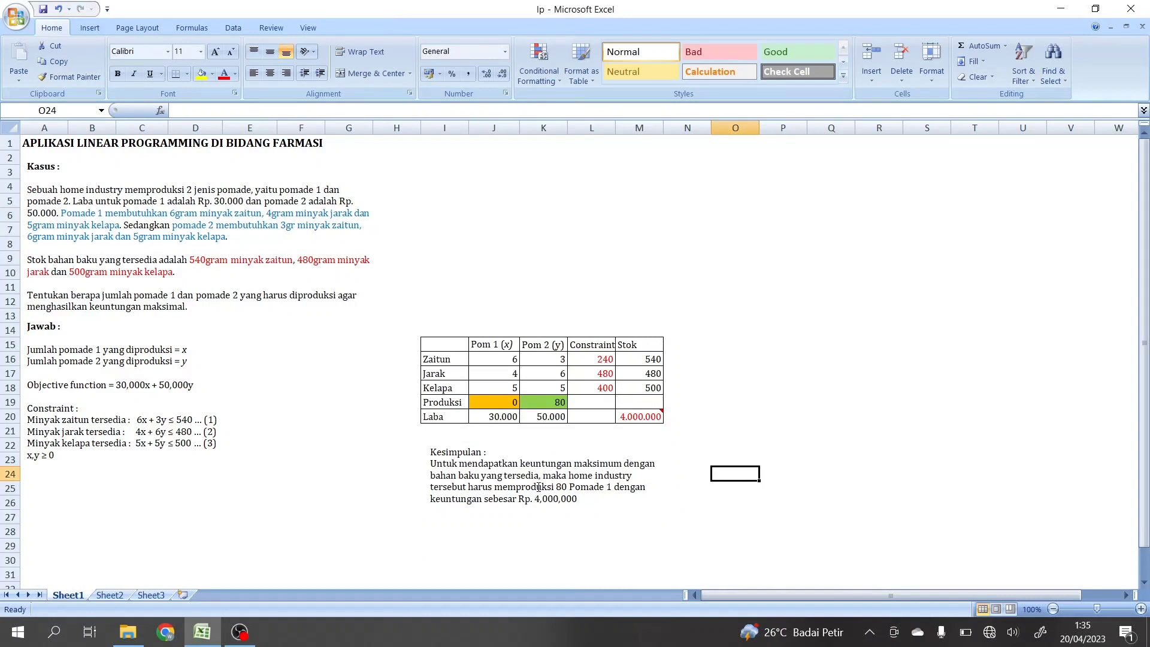
# - Correct the product in the conclusion text from Pomade 1 to Pomade 2
pyautogui.doubleClick(608, 486)
pyautogui.write('2')
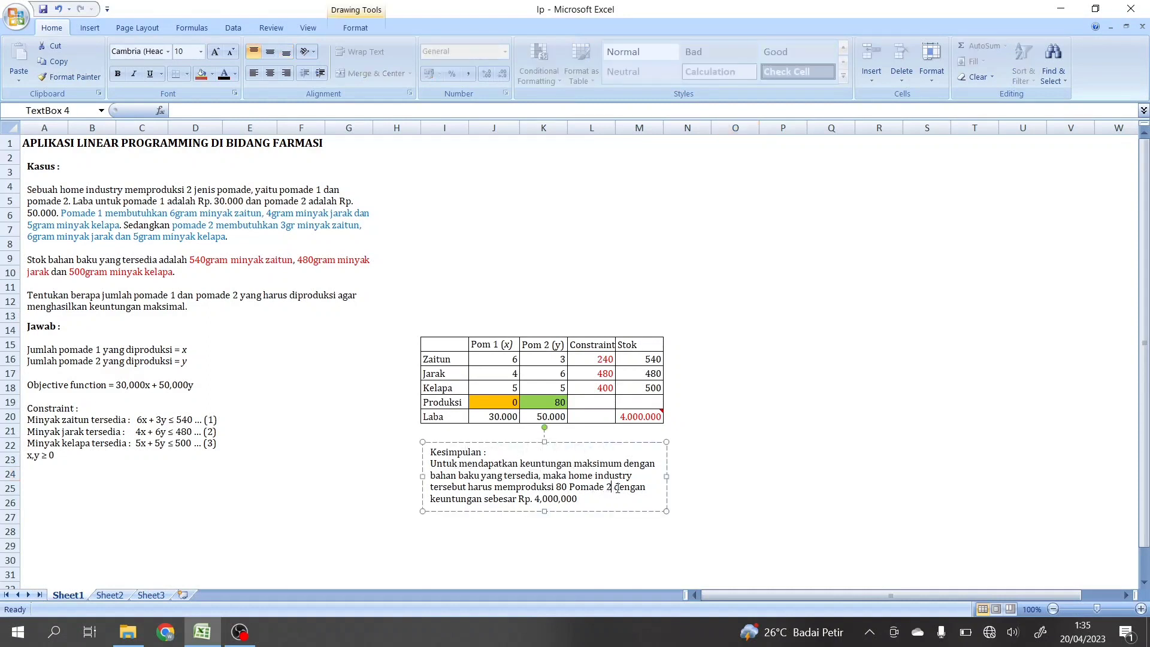
pyautogui.click(721, 485)
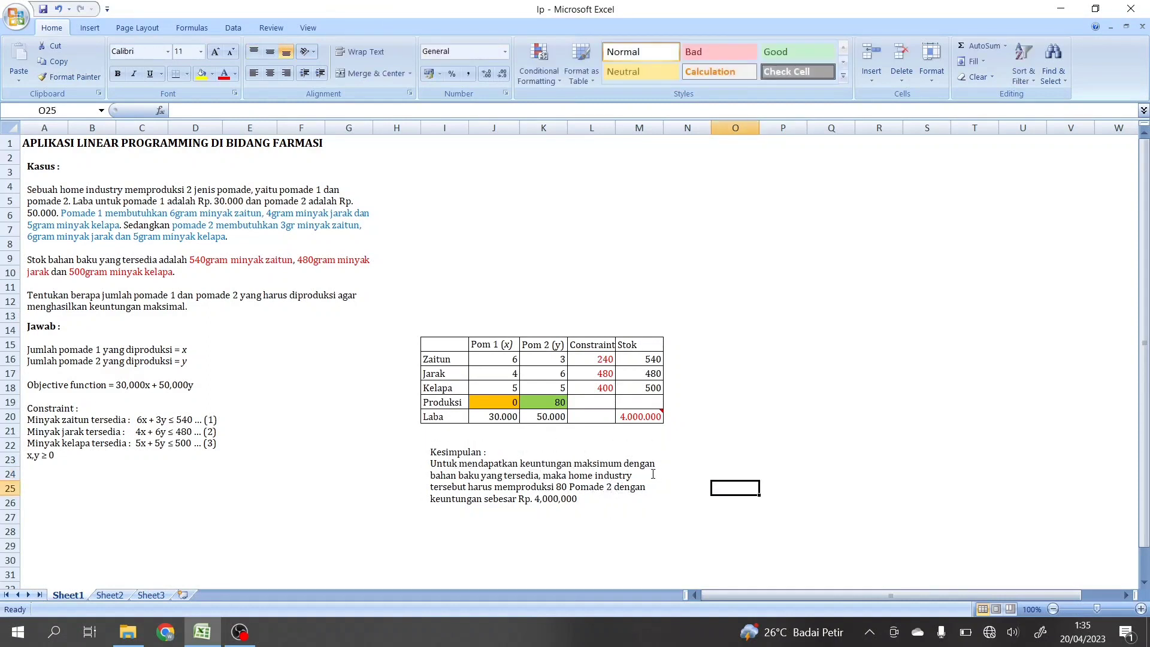